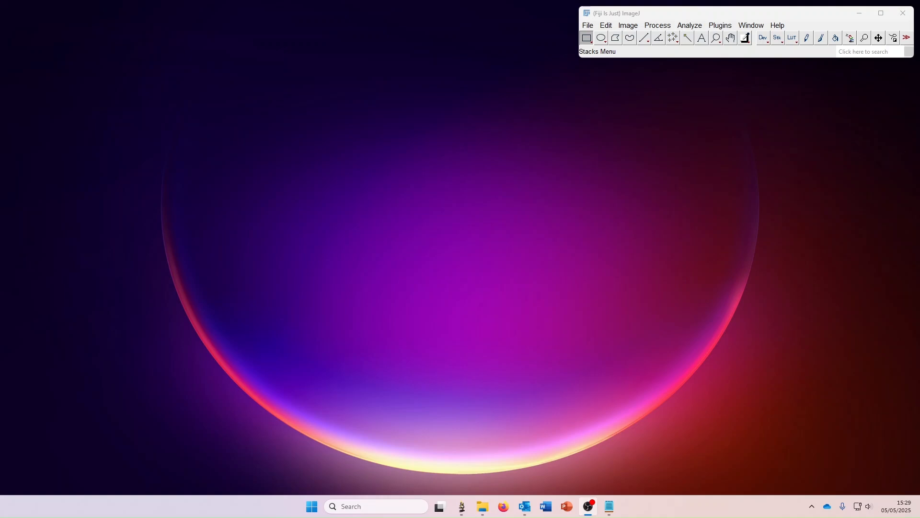
# Open the Olivetti_faces.gif stack, enlarge it away from the main window, and browse its slices.
pyautogui.moveTo(754, 65); pyautogui.dragTo(633, 51)
pyautogui.click(716, 38)
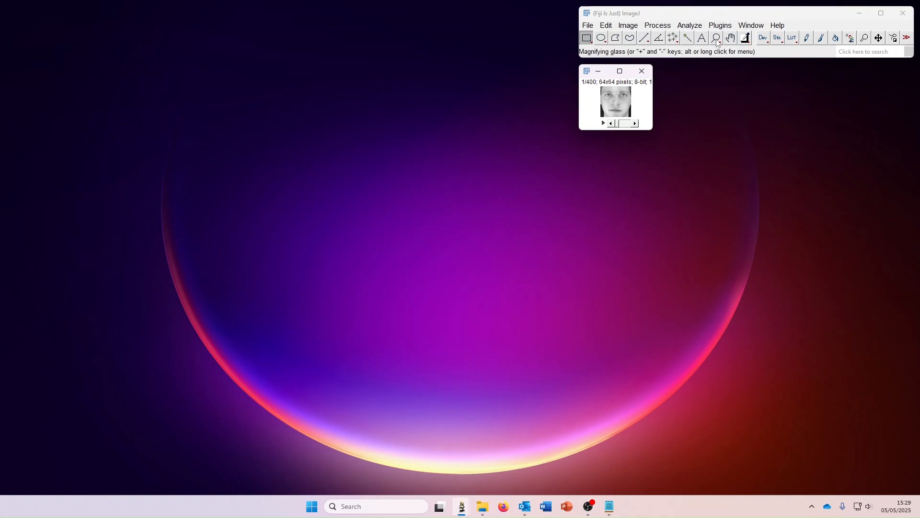
pyautogui.click(622, 110)
pyautogui.click(621, 110)
pyautogui.moveTo(635, 75); pyautogui.dragTo(488, 79)
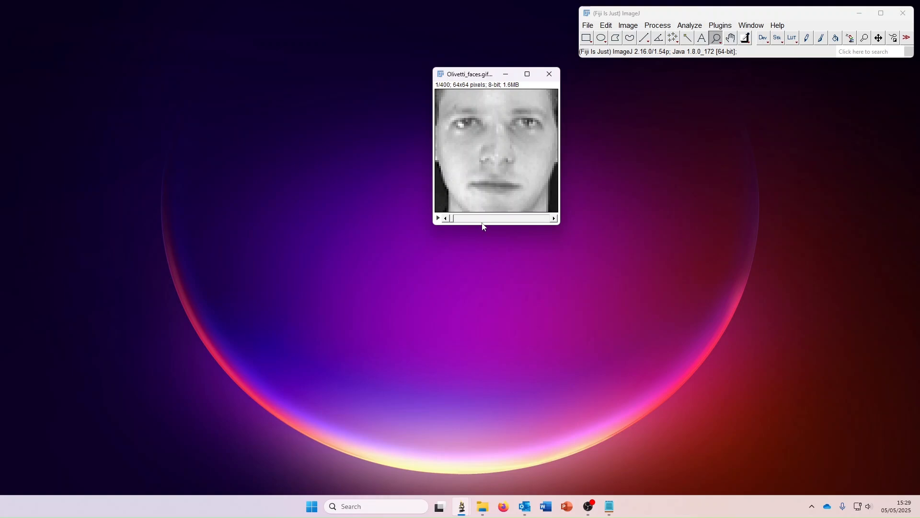
pyautogui.moveTo(455, 222)
pyautogui.mouseDown()
pyautogui.moveTo(561, 223)
pyautogui.moveTo(454, 220)
pyautogui.mouseUp()
# Start the dimensionality reduction PCA with options on the face stack.
pyautogui.click(722, 27)
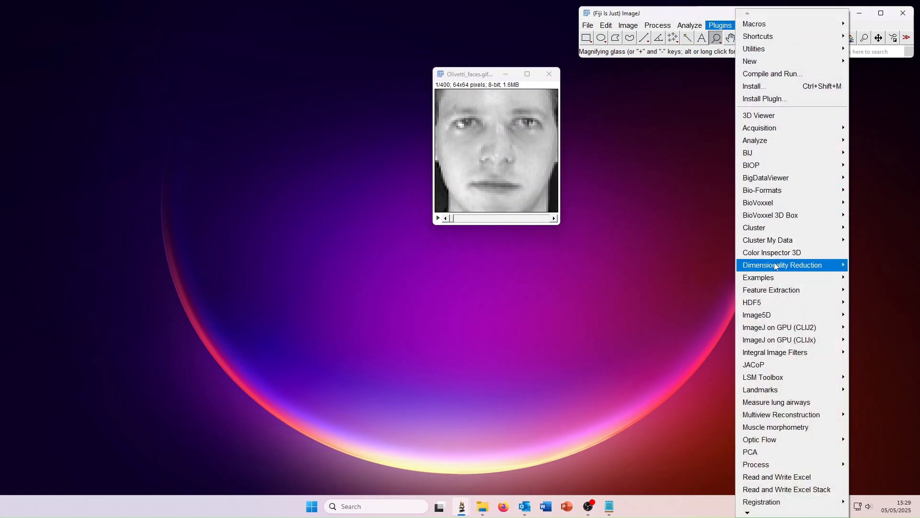
pyautogui.moveTo(776, 267)
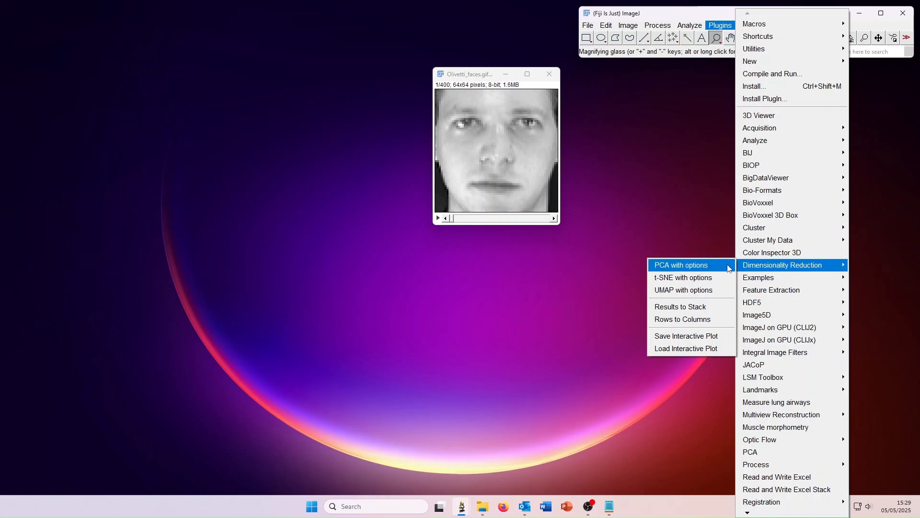
pyautogui.click(683, 267)
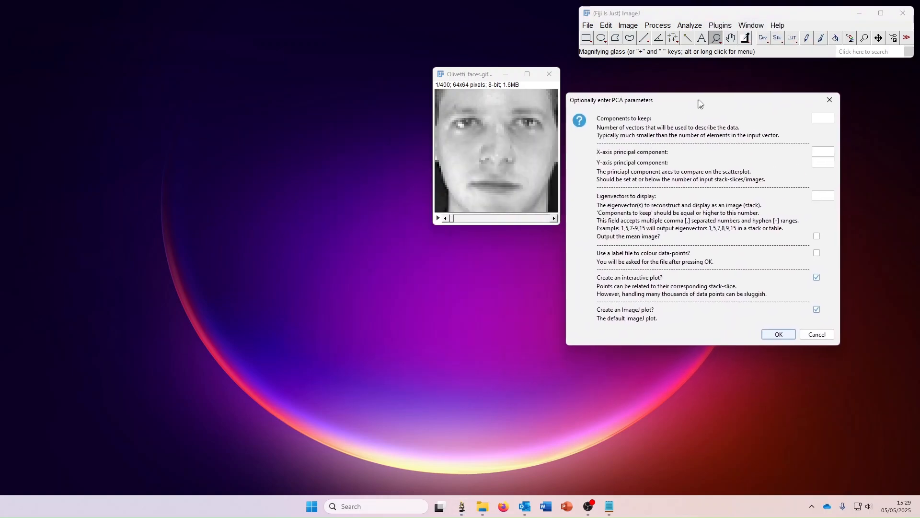
pyautogui.moveTo(699, 100); pyautogui.dragTo(698, 79)
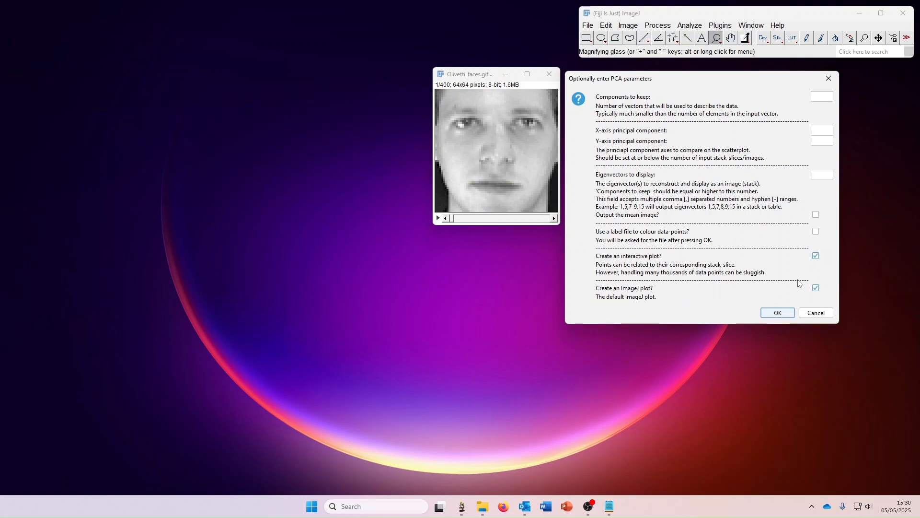
pyautogui.click(816, 288)
pyautogui.click(816, 289)
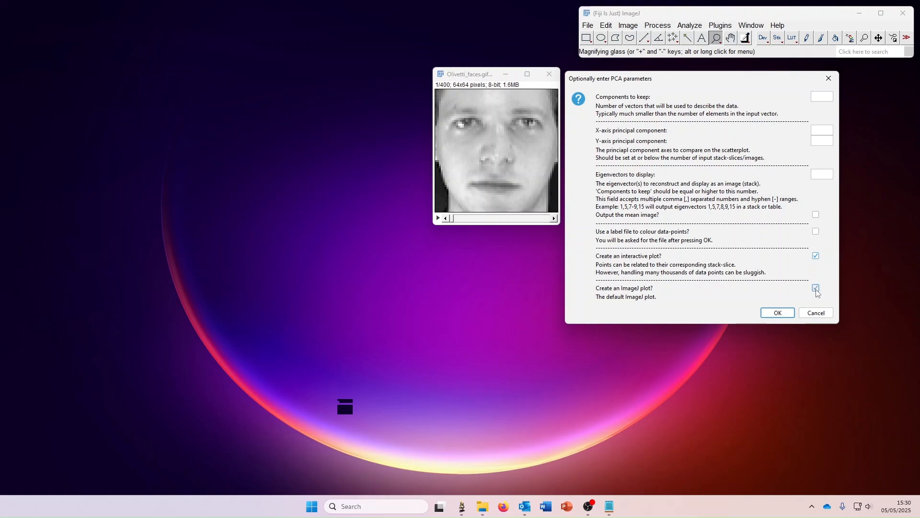
pyautogui.click(817, 258)
pyautogui.click(818, 257)
# Configure the PCA to use a label file, keep a set number of components, display eigenvectors 1-50 and output the mean image.
pyautogui.click(817, 233)
pyautogui.click(820, 174)
pyautogui.click(822, 97)
pyautogui.click(816, 215)
pyautogui.click(782, 313)
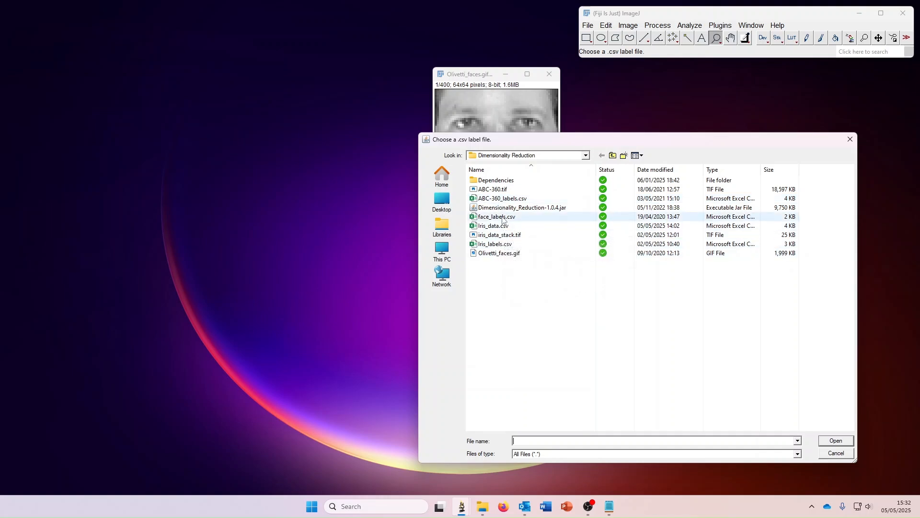
# Open face_labels.csv in Excel from the label file chooser, review the face label column, and close it again.
pyautogui.click(487, 220)
pyautogui.click(490, 217)
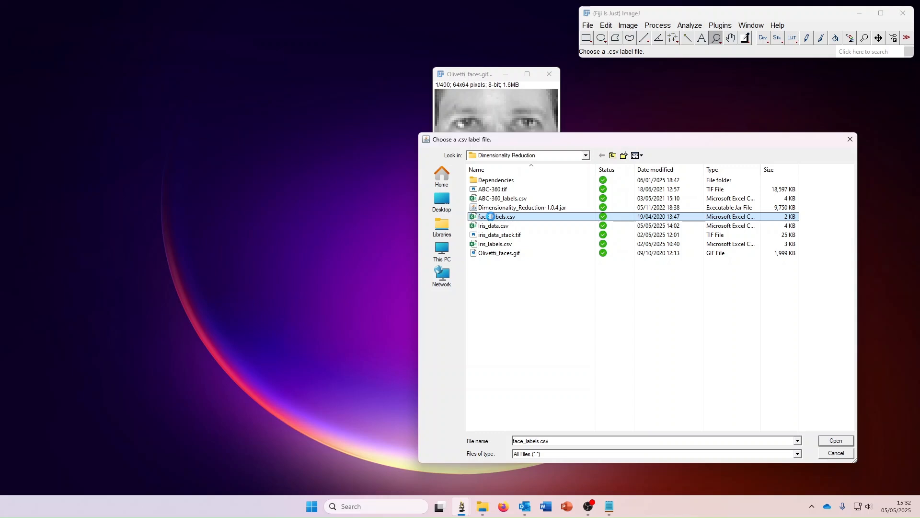
pyautogui.rightClick(490, 216)
pyautogui.click(530, 146)
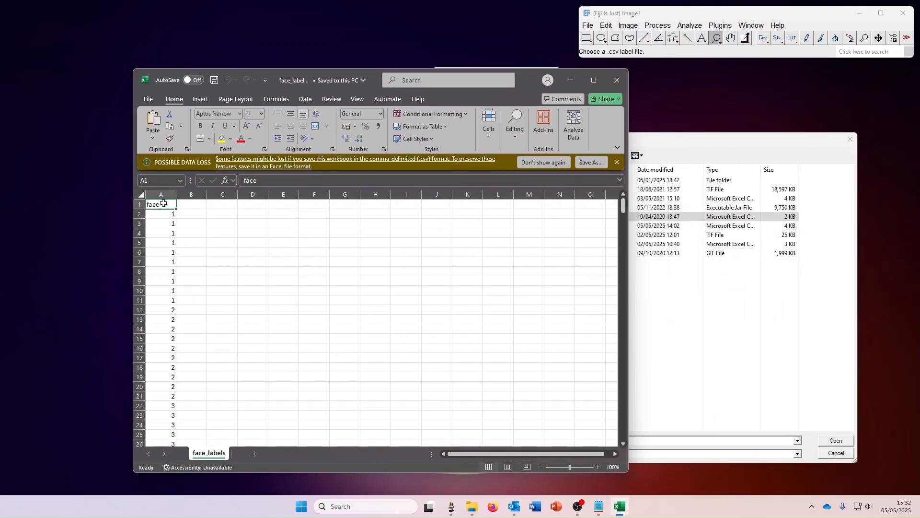
pyautogui.scroll(-17, 169, 240)
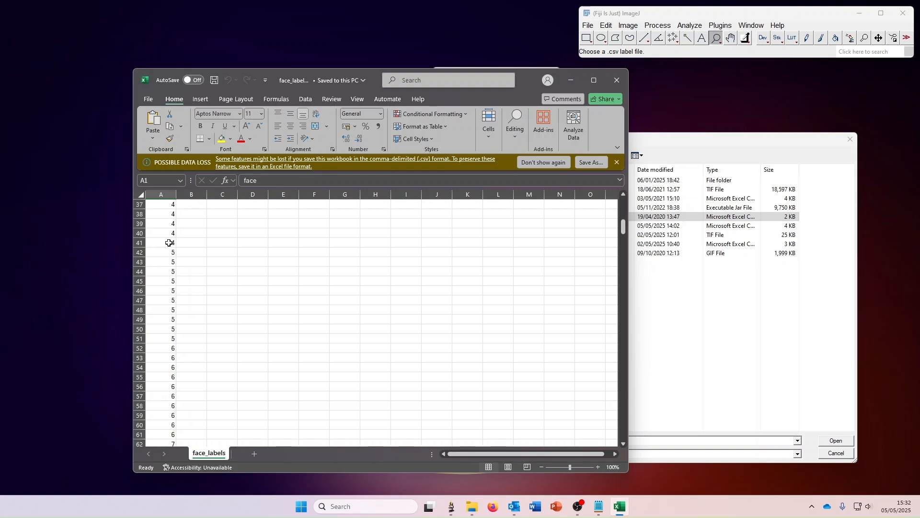
pyautogui.scroll(-19, 169, 243)
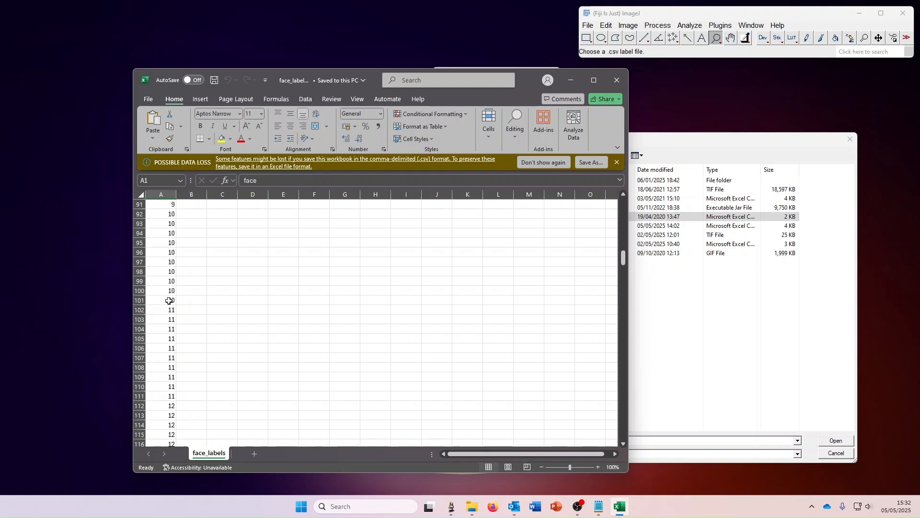
pyautogui.scroll(14, 169, 300)
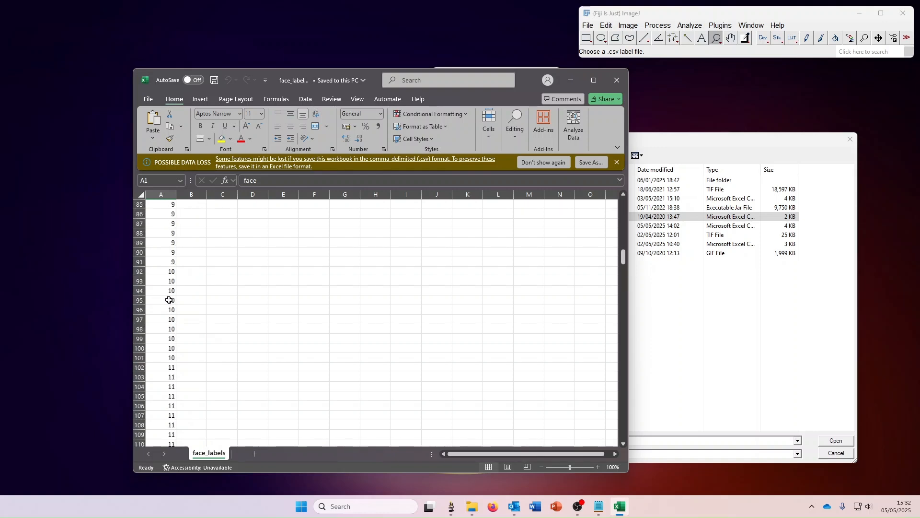
pyautogui.scroll(20, 169, 300)
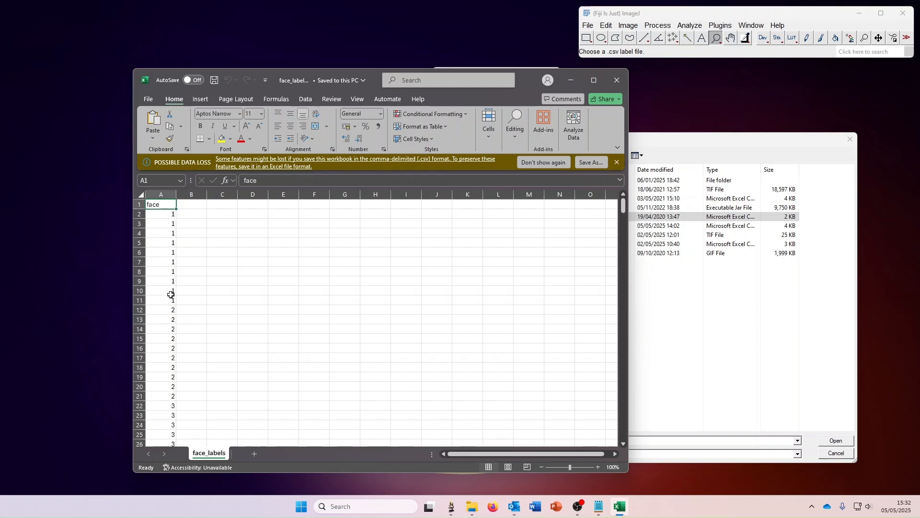
pyautogui.click(617, 80)
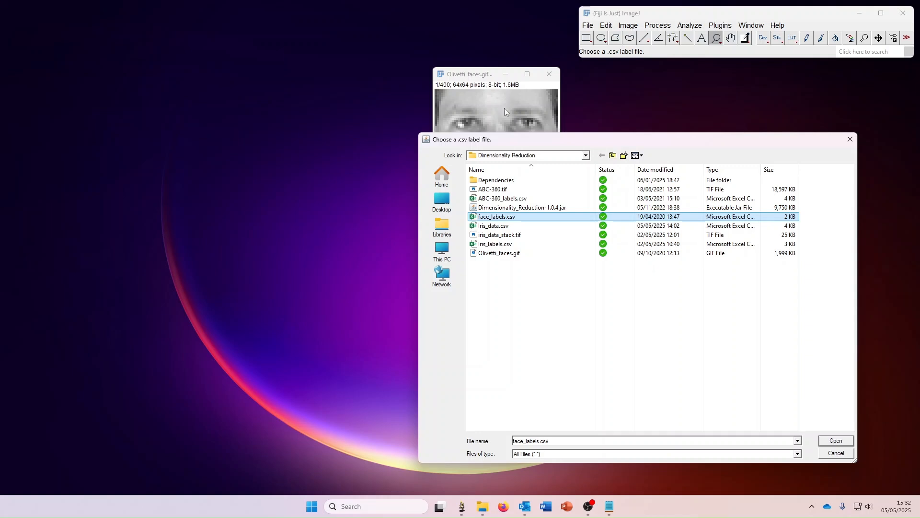
# Load face_labels.csv as the label file and run the PCA on the image stack.
pyautogui.click(486, 225)
pyautogui.click(488, 216)
pyautogui.click(830, 442)
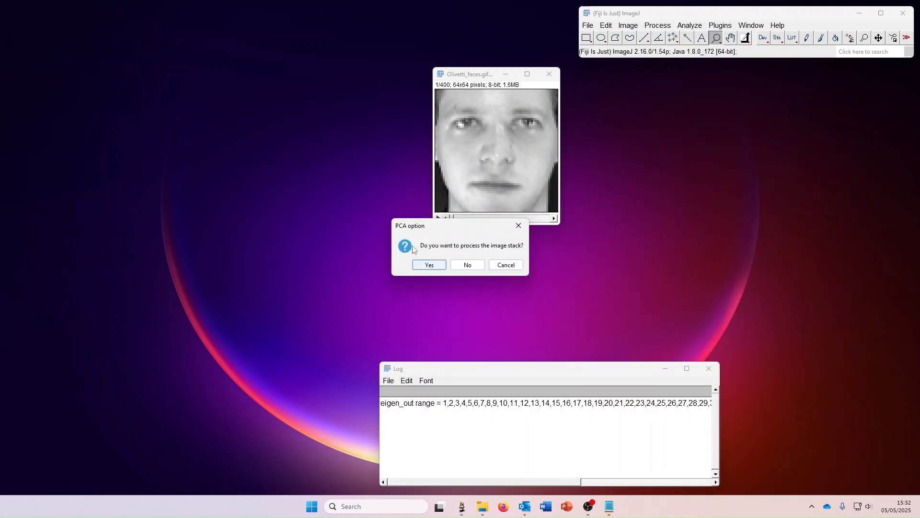
pyautogui.click(429, 265)
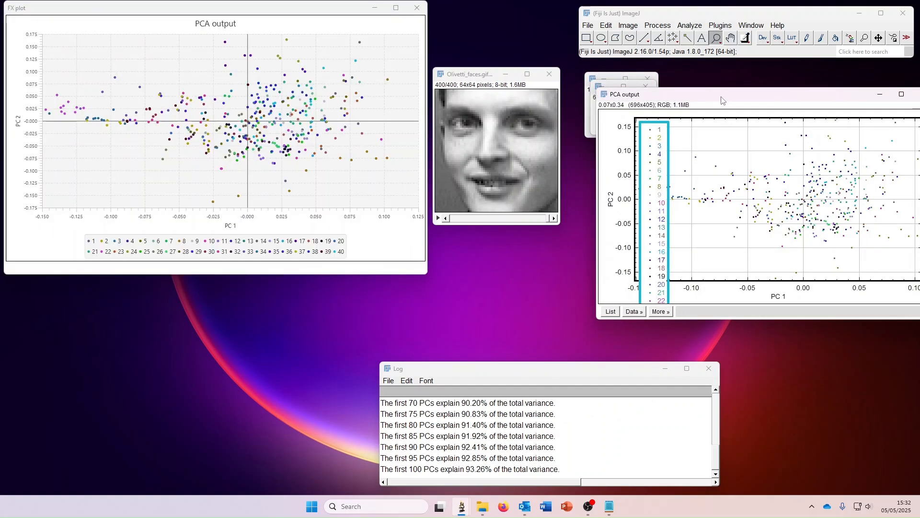
# Close the ImageJ PCA output plot, then enlarge the mean image and move it clear of the eigenvector stack.
pyautogui.moveTo(723, 99); pyautogui.dragTo(692, 152)
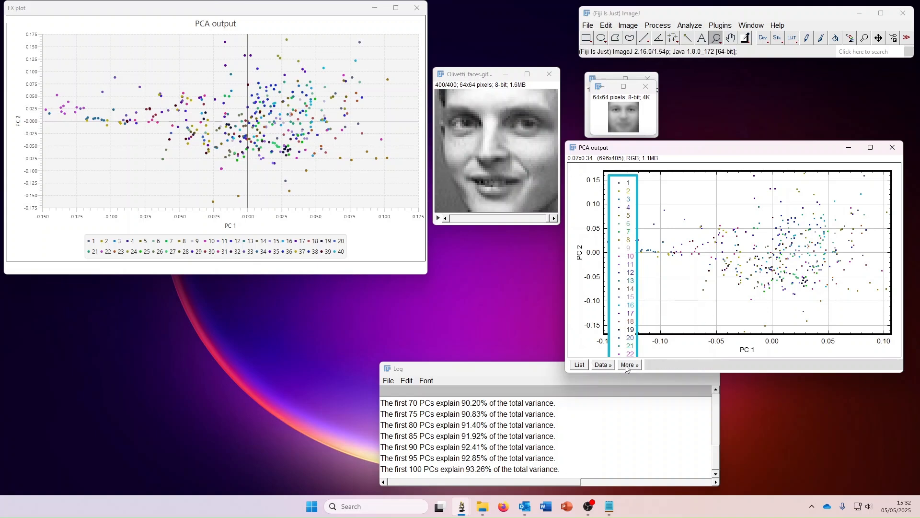
pyautogui.click(892, 151)
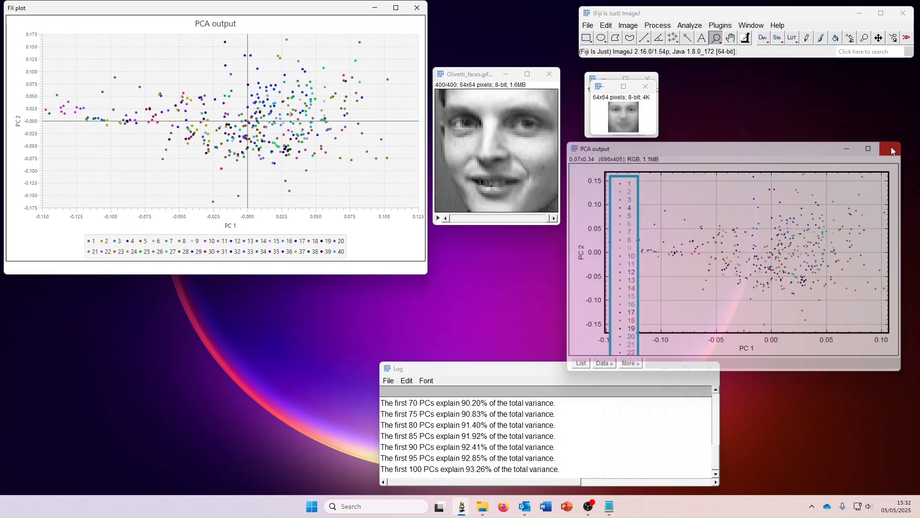
pyautogui.click(630, 121)
pyautogui.click(628, 121)
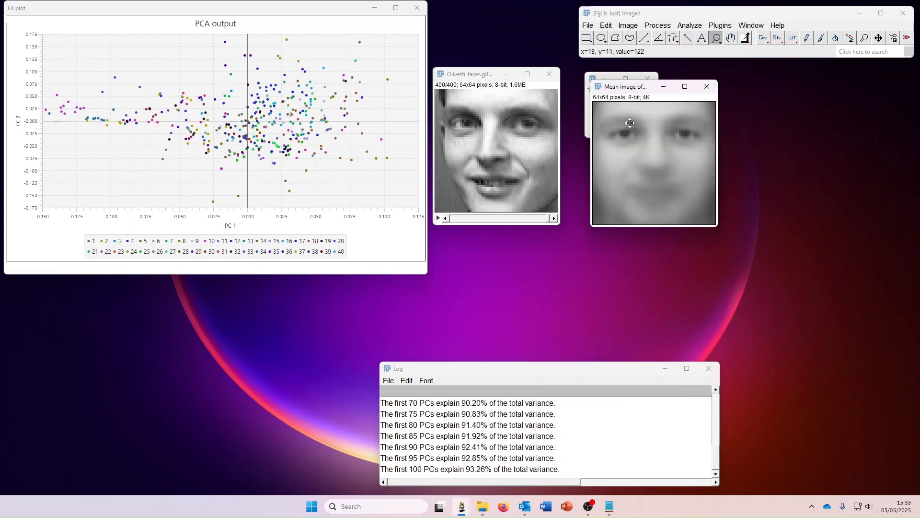
pyautogui.moveTo(644, 87); pyautogui.dragTo(635, 155)
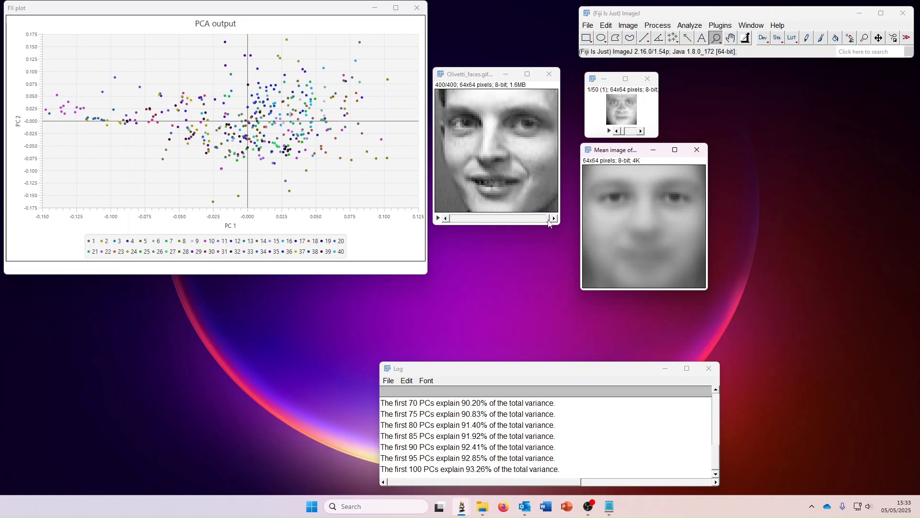
pyautogui.moveTo(550, 223)
pyautogui.mouseDown()
pyautogui.moveTo(512, 223)
pyautogui.moveTo(550, 223)
pyautogui.mouseUp()
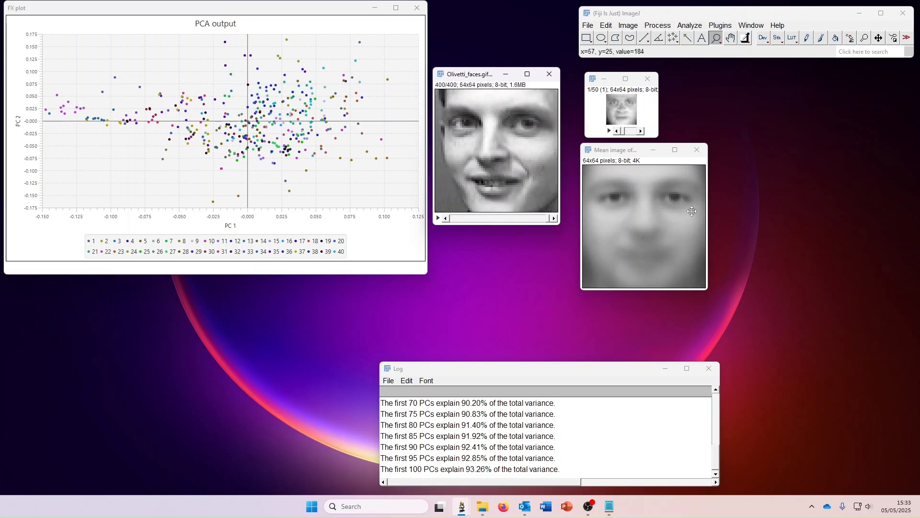
pyautogui.moveTo(623, 150); pyautogui.dragTo(713, 93)
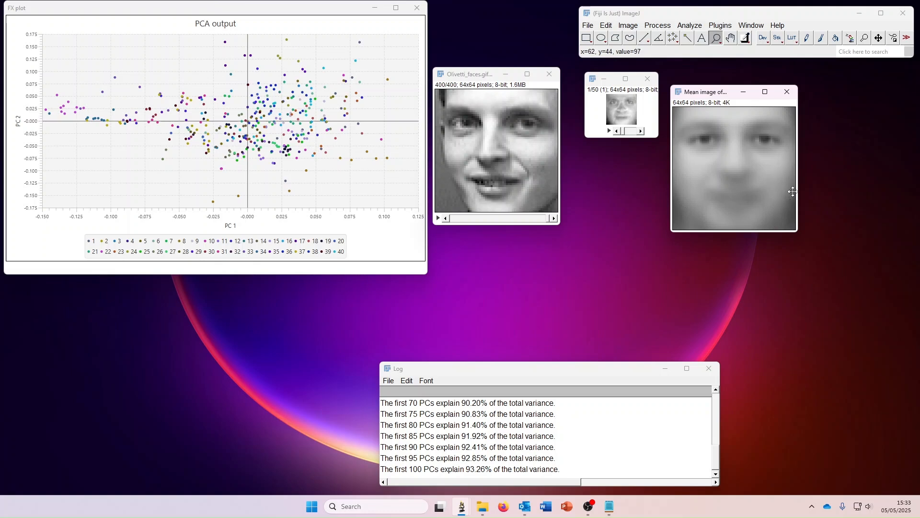
# Enlarge the eigenvector stack, place it between the face stack and the mean image, and browse its slices.
pyautogui.click(623, 109)
pyautogui.click(623, 109)
pyautogui.click(623, 109)
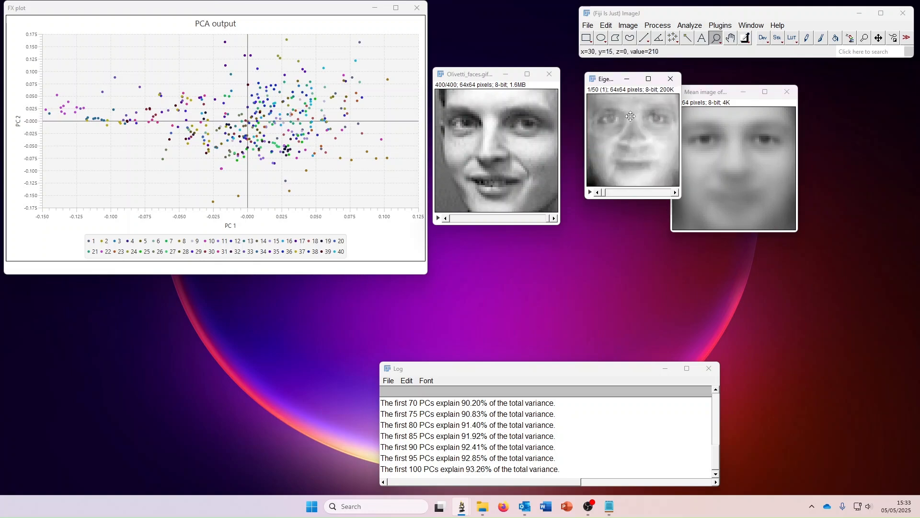
pyautogui.click(623, 109)
pyautogui.moveTo(635, 82); pyautogui.dragTo(591, 95)
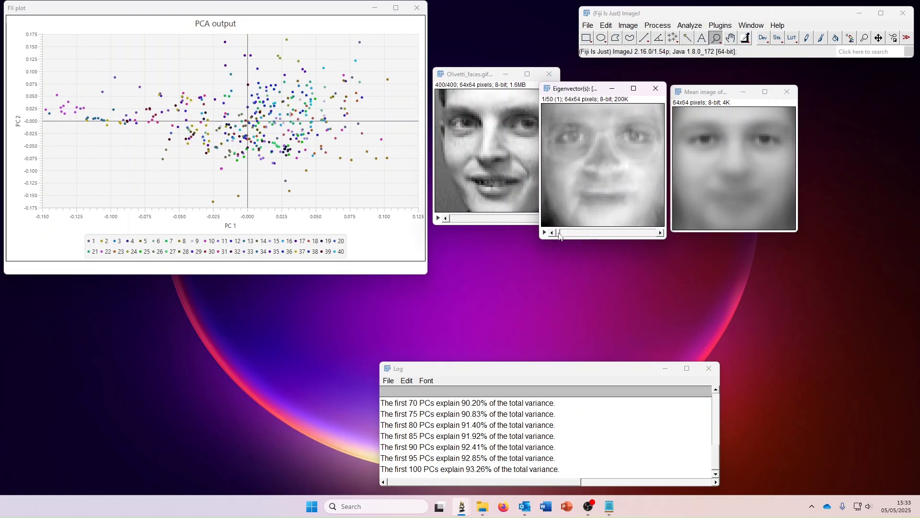
pyautogui.moveTo(559, 233)
pyautogui.mouseDown()
pyautogui.moveTo(647, 235)
pyautogui.moveTo(558, 237)
pyautogui.mouseUp()
pyautogui.moveTo(714, 93); pyautogui.dragTo(775, 91)
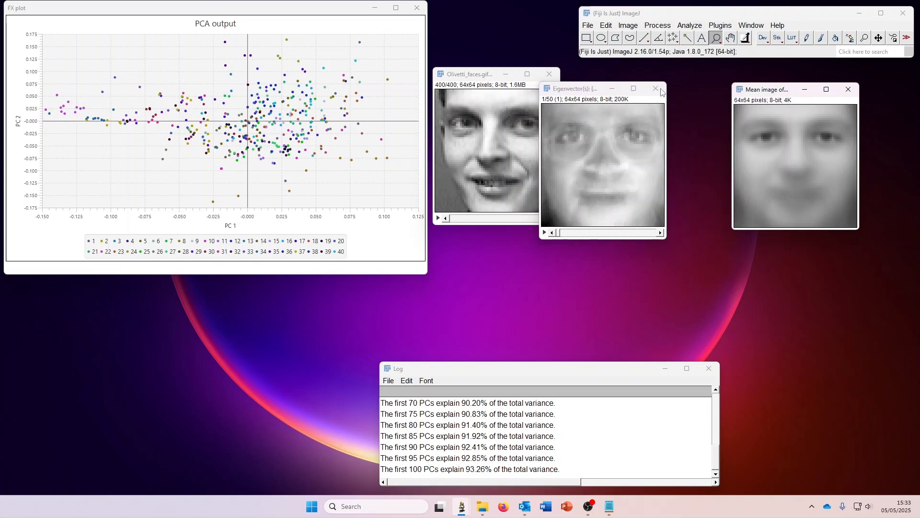
pyautogui.moveTo(578, 94); pyautogui.dragTo(629, 85)
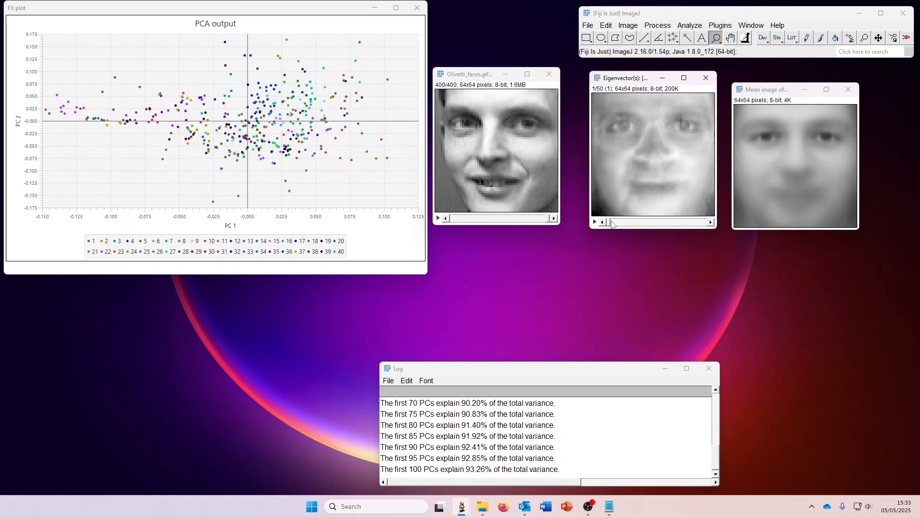
pyautogui.moveTo(611, 226)
pyautogui.mouseDown()
pyautogui.moveTo(620, 226)
pyautogui.moveTo(605, 227)
pyautogui.mouseUp()
# Show the face slices behind individual points of the interactive PCA plot, and outline the points with high PC 1 and mostly negative PC 2.
pyautogui.moveTo(275, 11); pyautogui.dragTo(271, 25)
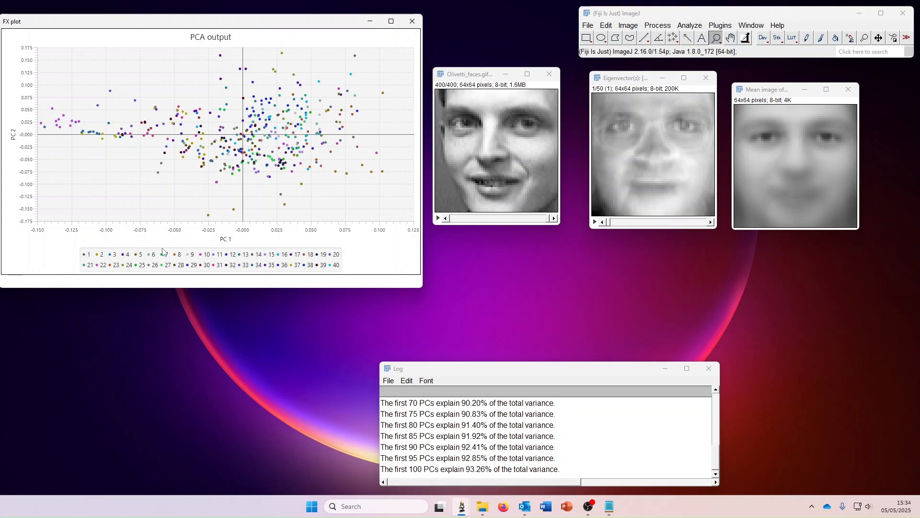
pyautogui.click(98, 267)
pyautogui.click(470, 77)
pyautogui.click(301, 166)
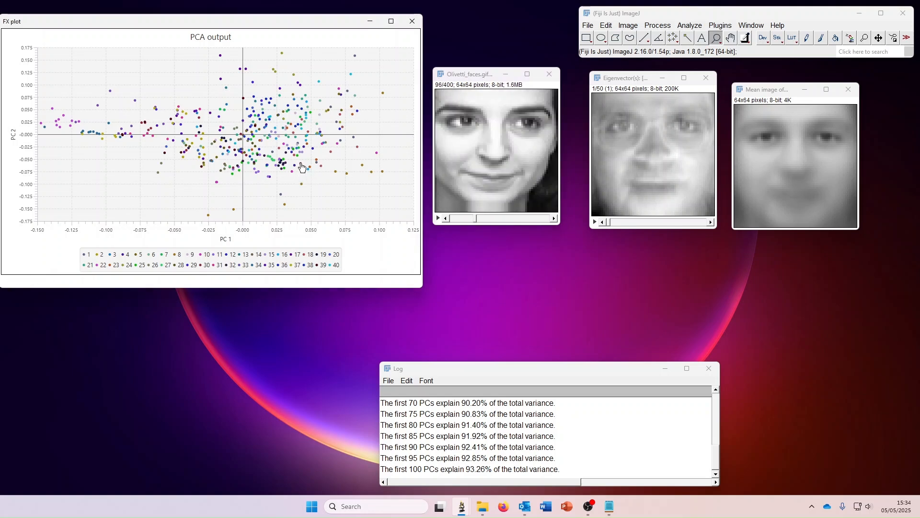
pyautogui.click(293, 175)
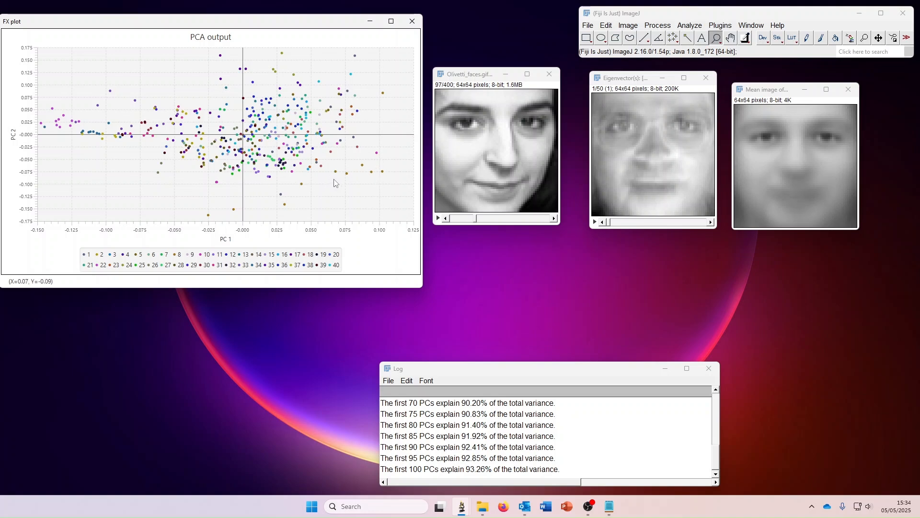
pyautogui.moveTo(325, 181)
pyautogui.mouseDown()
pyautogui.moveTo(385, 186)
pyautogui.moveTo(396, 178)
pyautogui.moveTo(397, 153)
pyautogui.moveTo(371, 132)
pyautogui.moveTo(331, 138)
pyautogui.moveTo(310, 162)
pyautogui.moveTo(325, 185)
pyautogui.mouseUp()
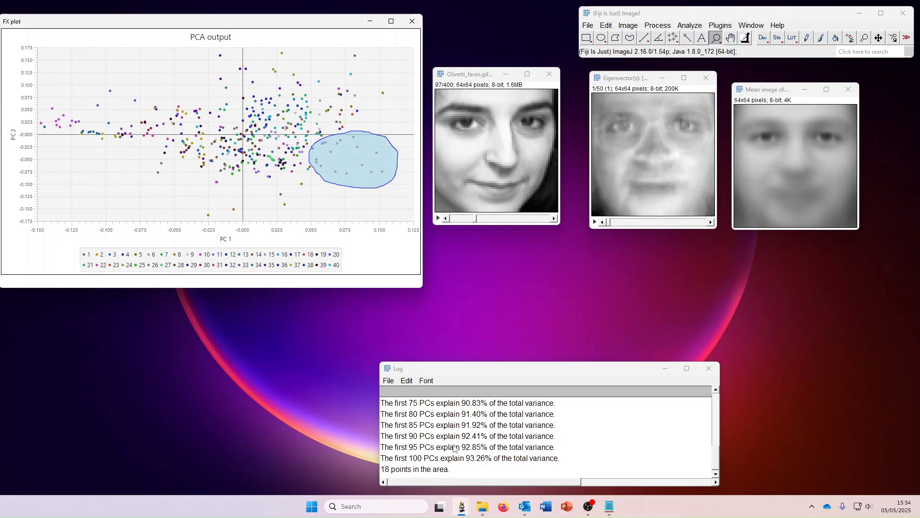
# Enlarge the log and review the explained variance from its start, highlighting the PC 1 and PC 2 lines.
pyautogui.moveTo(493, 361); pyautogui.dragTo(497, 247)
pyautogui.scroll(2, 470, 402)
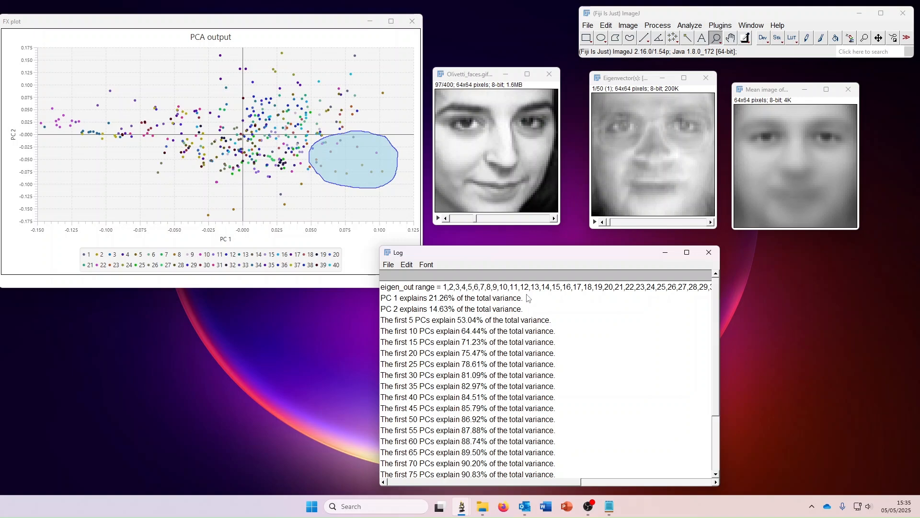
pyautogui.moveTo(502, 258); pyautogui.dragTo(546, 248)
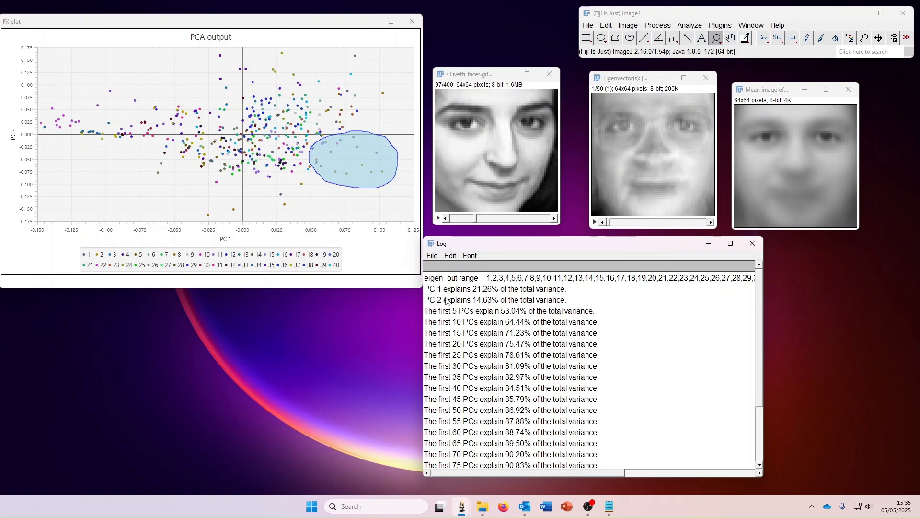
pyautogui.moveTo(444, 296); pyautogui.dragTo(443, 307)
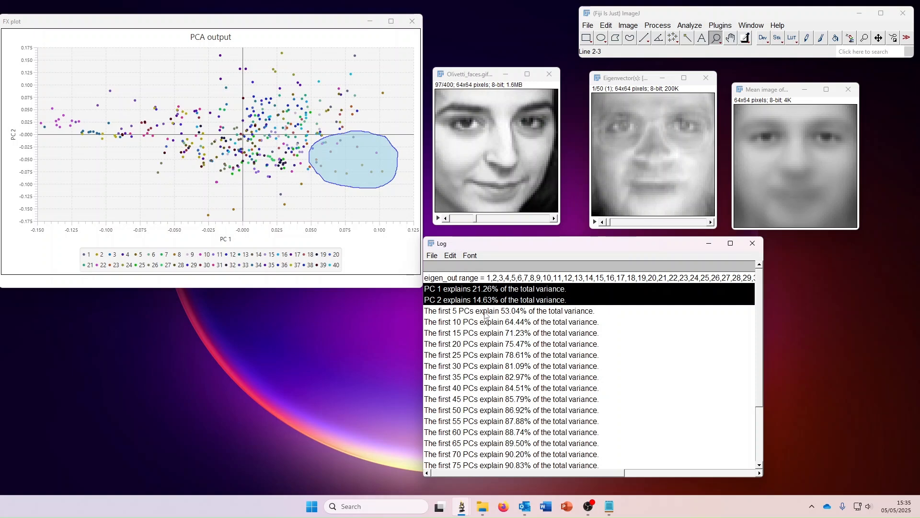
pyautogui.scroll(-1, 486, 315)
pyautogui.scroll(1, 486, 315)
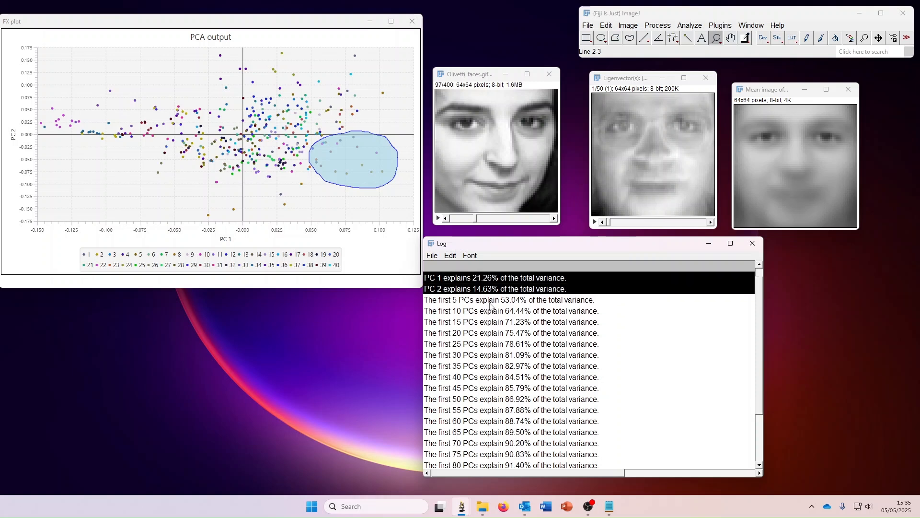
# Review the cumulative explained variance in the log, from the first 5 PCs down to the first 100 PCs.
pyautogui.scroll(-3, 491, 306)
pyautogui.moveTo(483, 507)
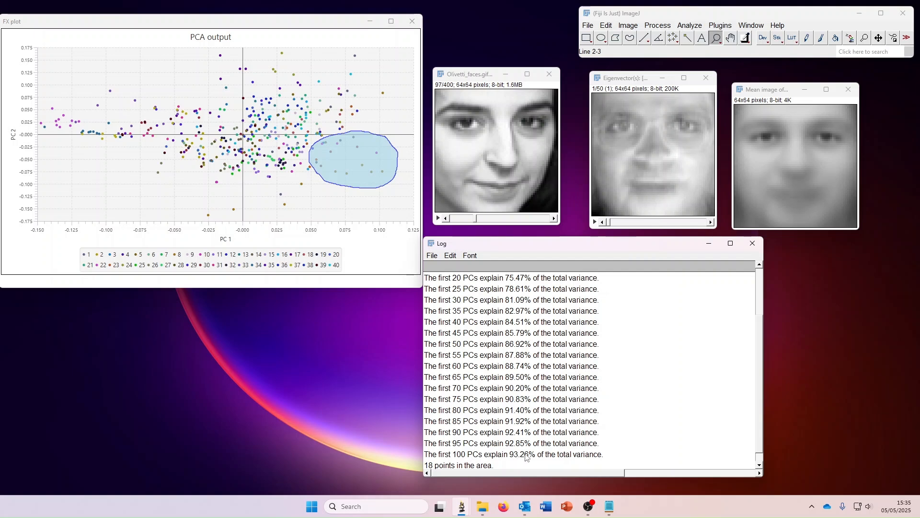
pyautogui.scroll(3, 527, 458)
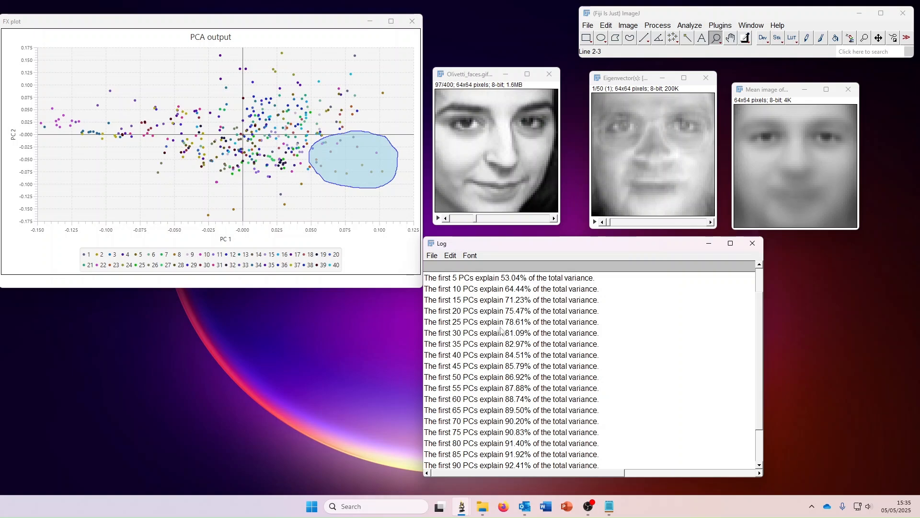
pyautogui.scroll(-4, 524, 346)
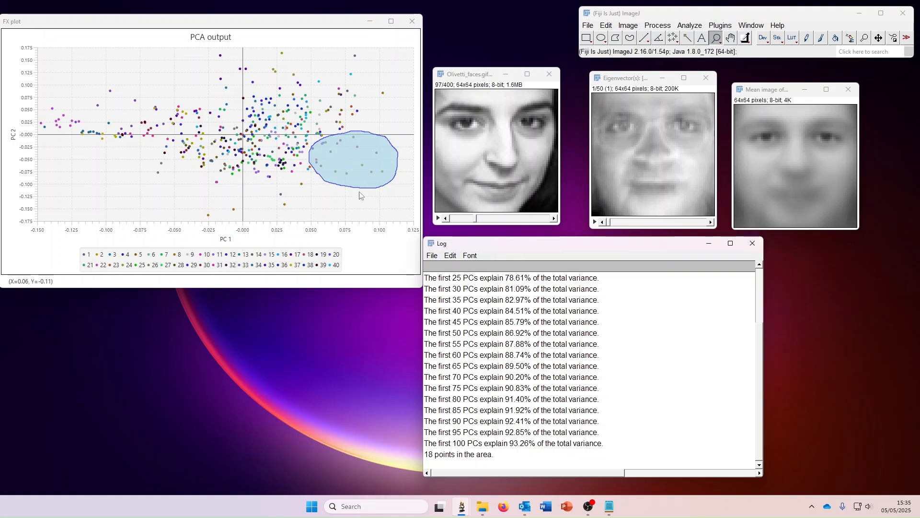
# Extract the faces of the outlined plot points as a separate stack and place it over the plot's lower edge.
pyautogui.click(319, 24)
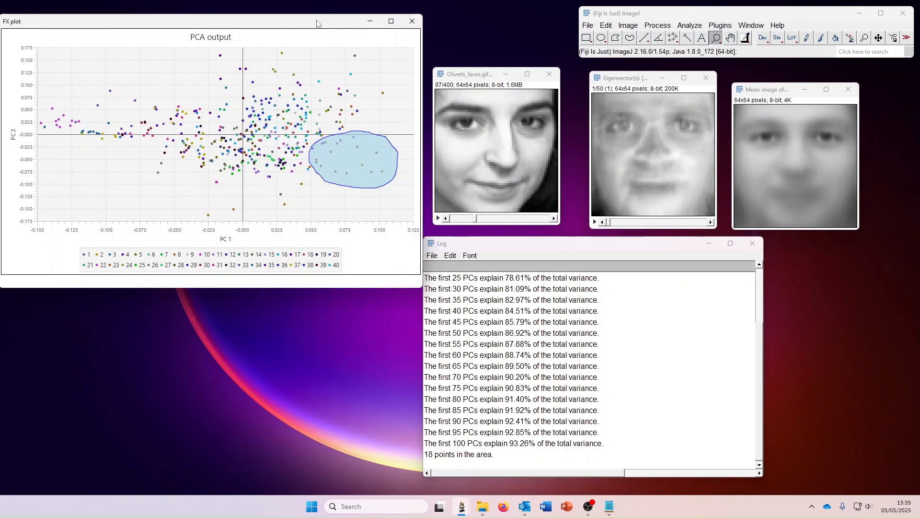
pyautogui.rightClick(342, 155)
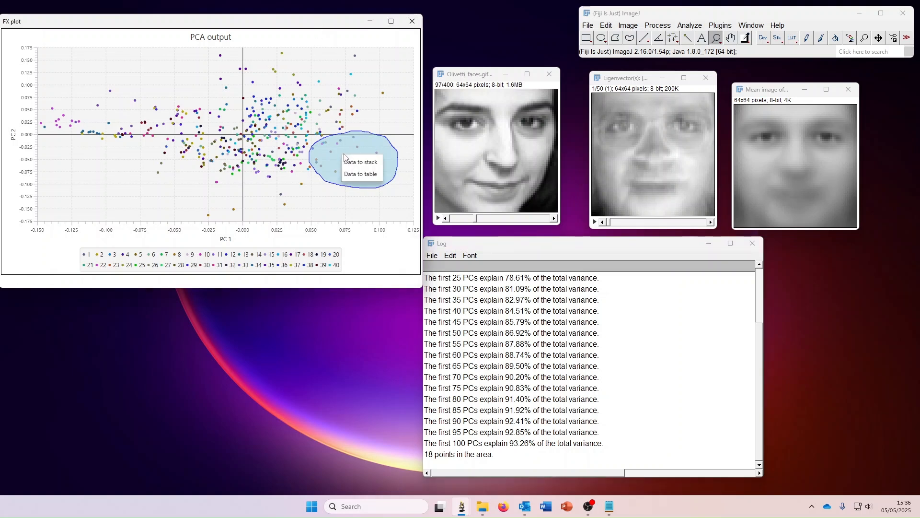
pyautogui.click(464, 76)
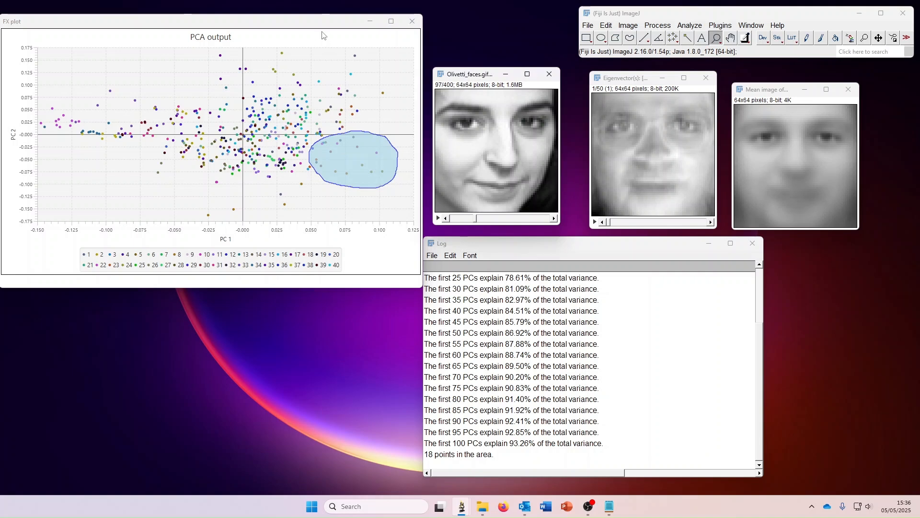
pyautogui.click(323, 23)
pyautogui.rightClick(343, 160)
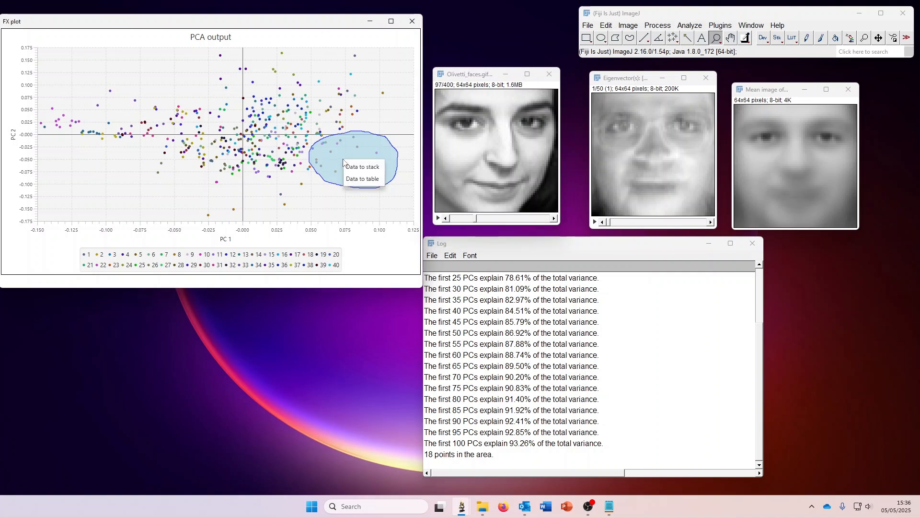
pyautogui.click(368, 171)
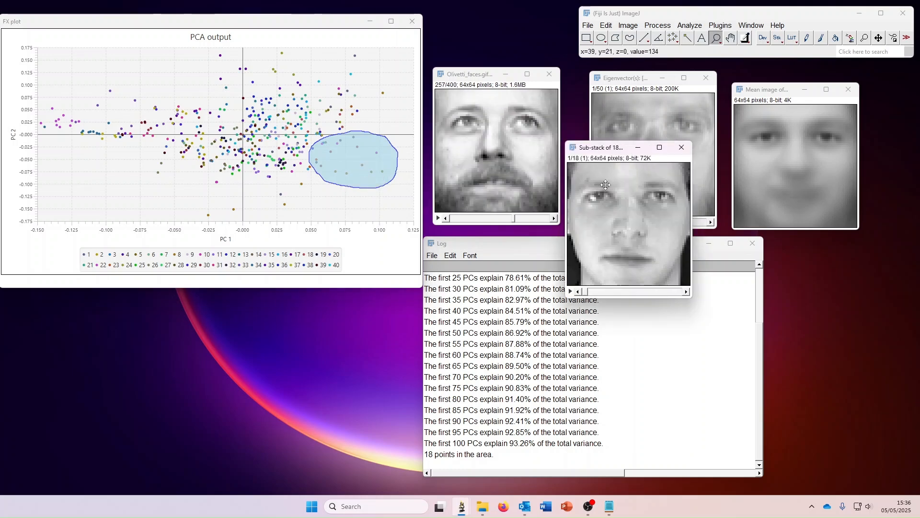
pyautogui.moveTo(616, 148); pyautogui.dragTo(198, 231)
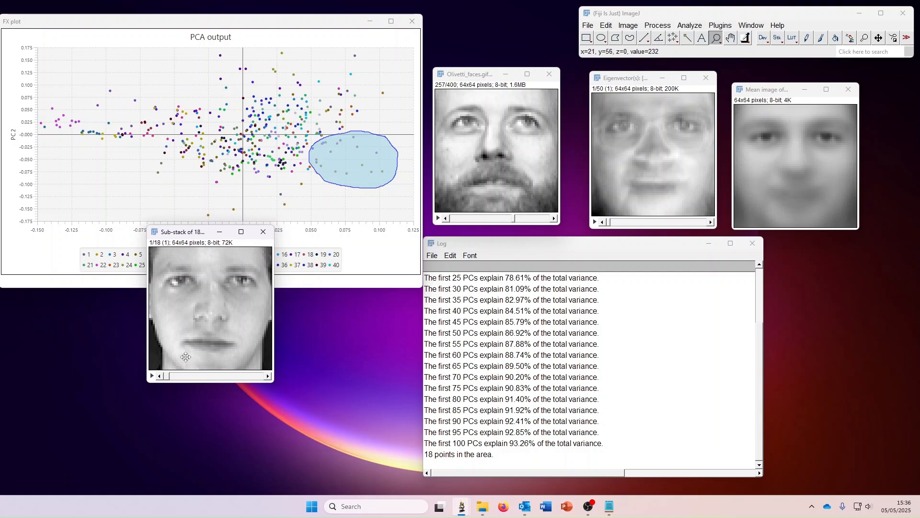
# Compare slice 3 of the extracted sub-stack with the original face stack, stepping the original from slice 1 to slice 7.
pyautogui.moveTo(171, 378)
pyautogui.mouseDown()
pyautogui.moveTo(244, 380)
pyautogui.moveTo(164, 382)
pyautogui.moveTo(246, 380)
pyautogui.moveTo(170, 382)
pyautogui.mouseUp()
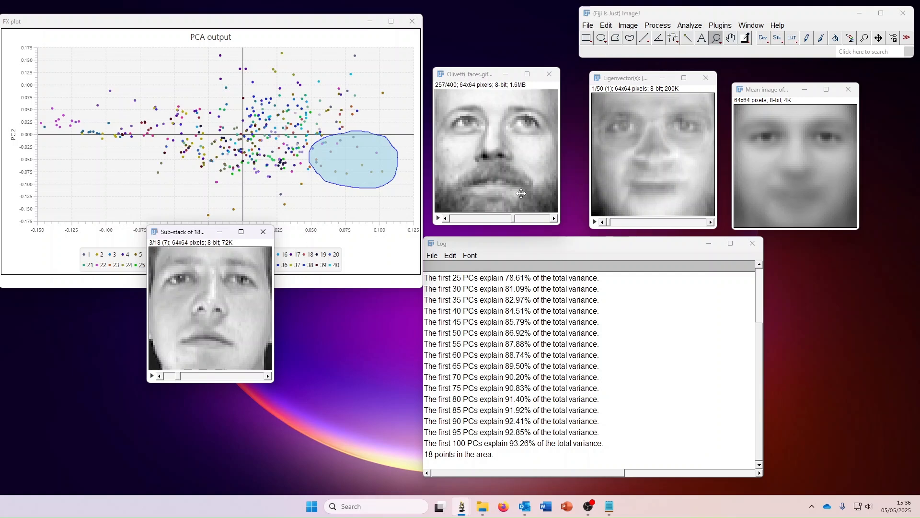
pyautogui.moveTo(515, 218); pyautogui.dragTo(448, 229)
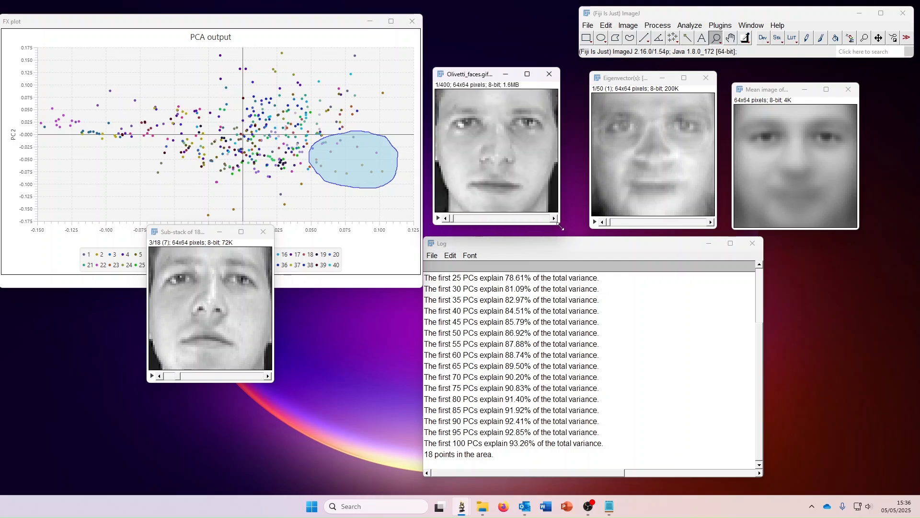
pyautogui.click(555, 218)
pyautogui.click(555, 219)
pyautogui.click(555, 218)
pyautogui.click(554, 218)
pyautogui.click(554, 219)
pyautogui.click(554, 219)
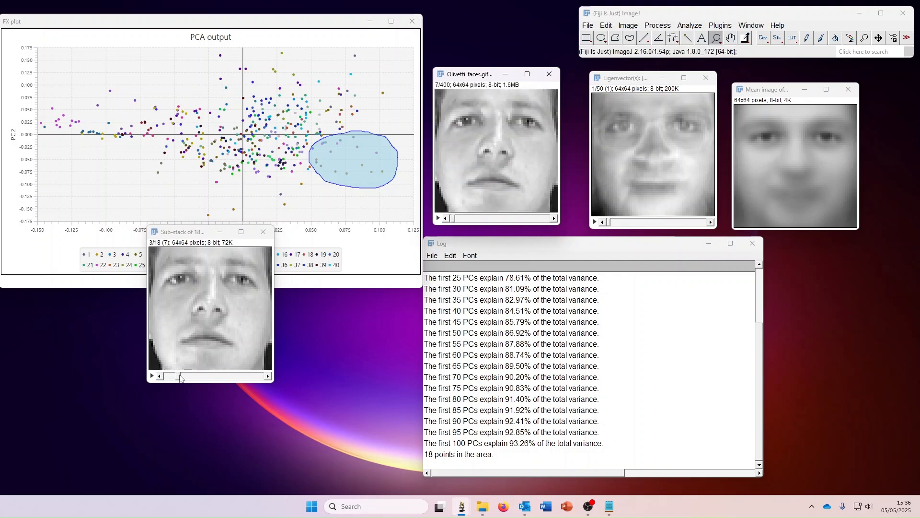
pyautogui.moveTo(180, 377); pyautogui.dragTo(167, 378)
# Close the extracted sub-stack and clear the outlined area from the PCA plot.
pyautogui.click(263, 231)
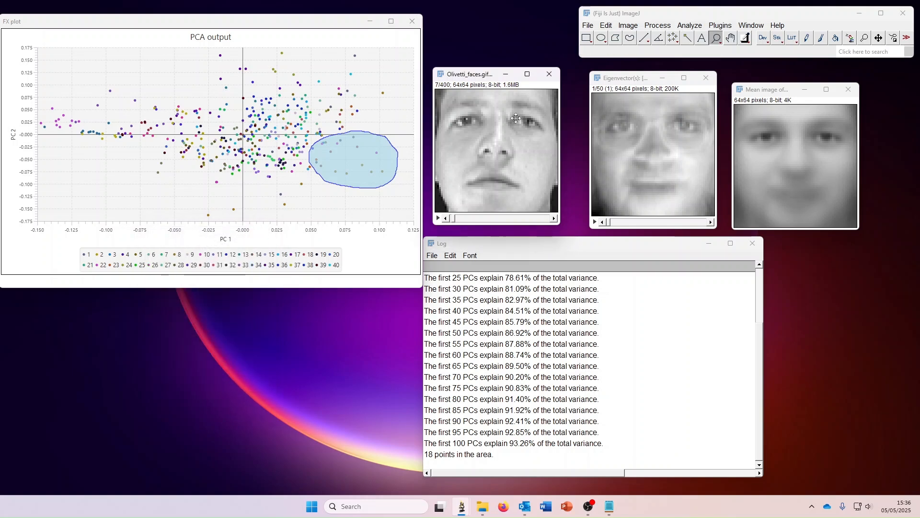
pyautogui.click(366, 120)
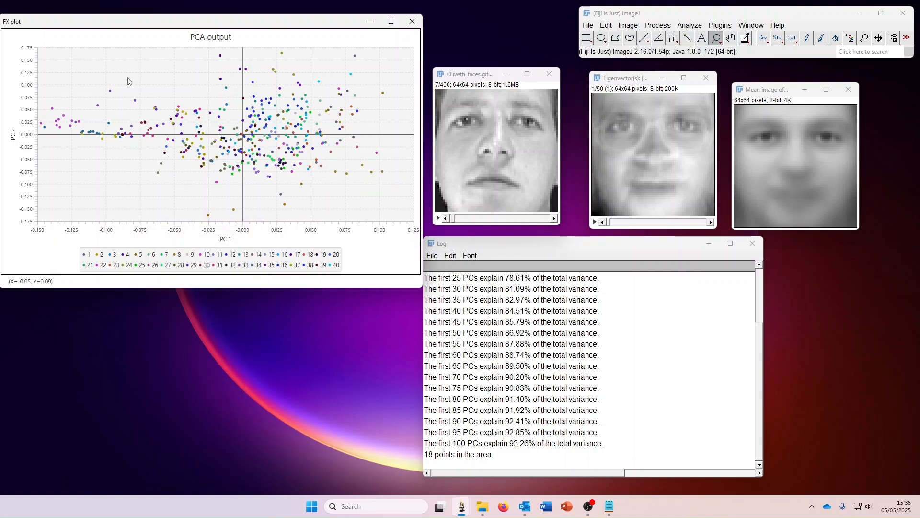
pyautogui.rightClick(167, 88)
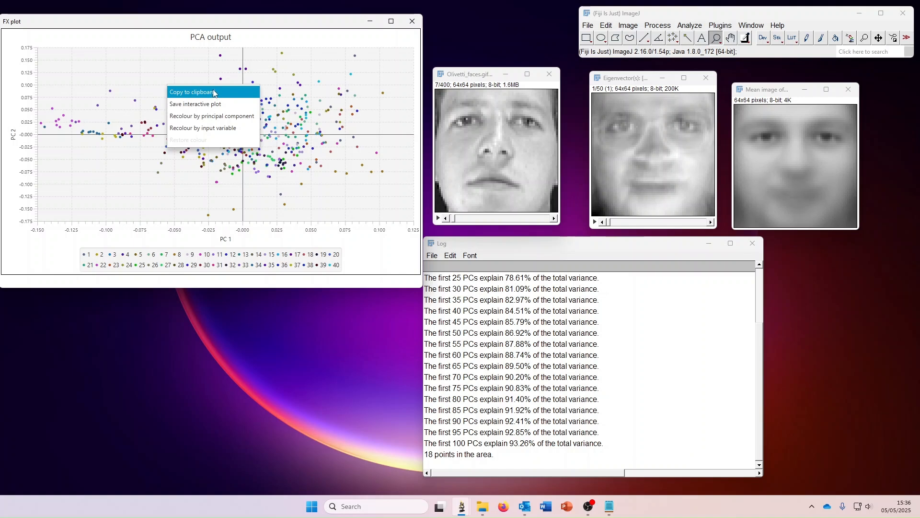
pyautogui.click(185, 69)
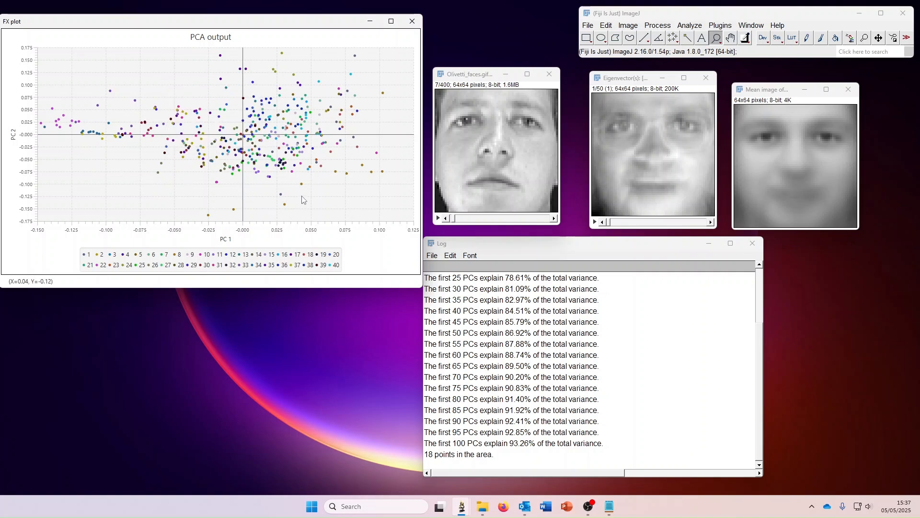
# Recolour the PCA plot points by principal component 1.
pyautogui.rightClick(188, 94)
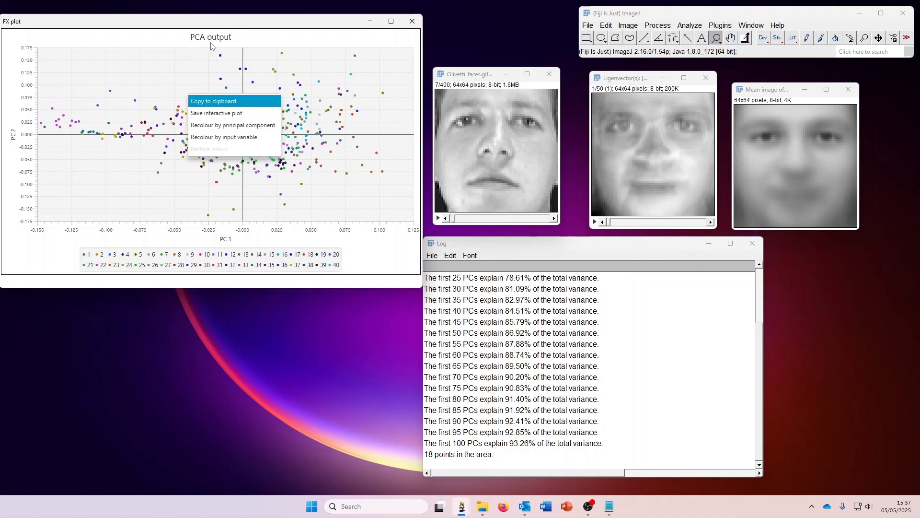
pyautogui.click(240, 128)
pyautogui.moveTo(455, 142); pyautogui.dragTo(488, 155)
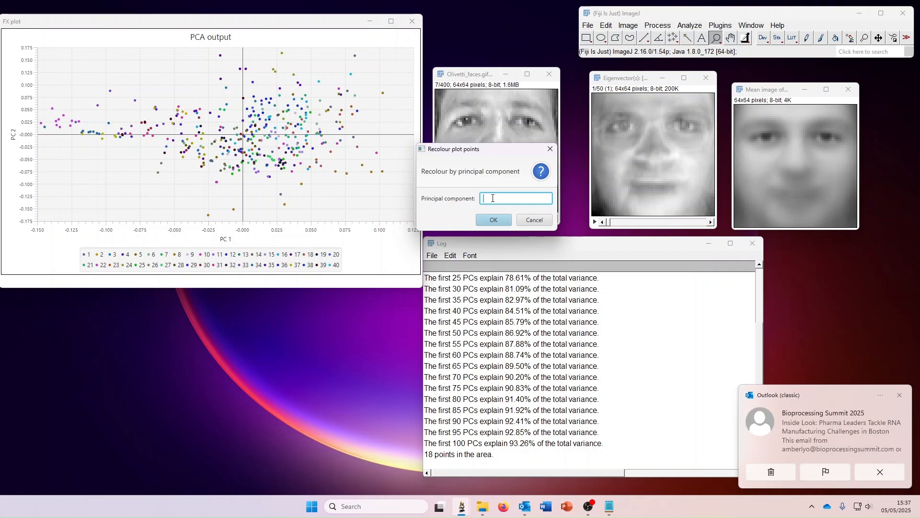
pyautogui.click(494, 219)
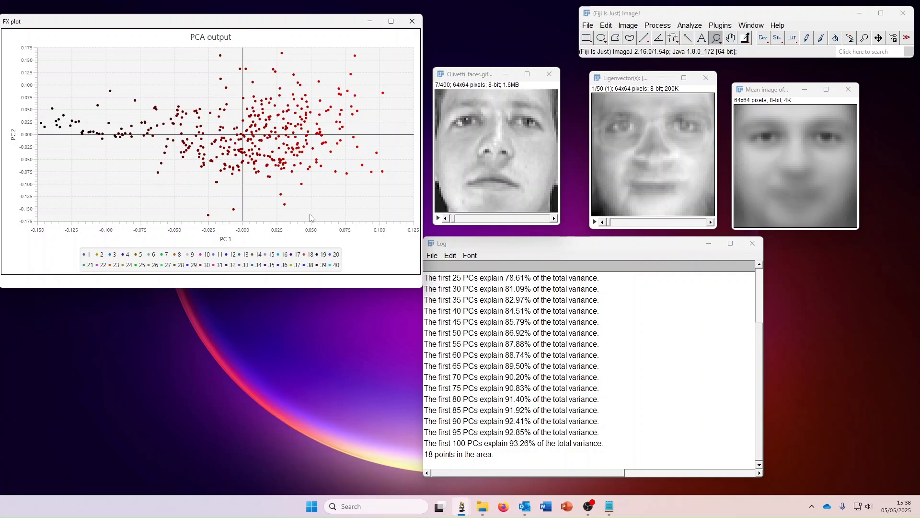
# Recolour the PCA plot points by two other principal components, one after the other.
pyautogui.rightClick(362, 126)
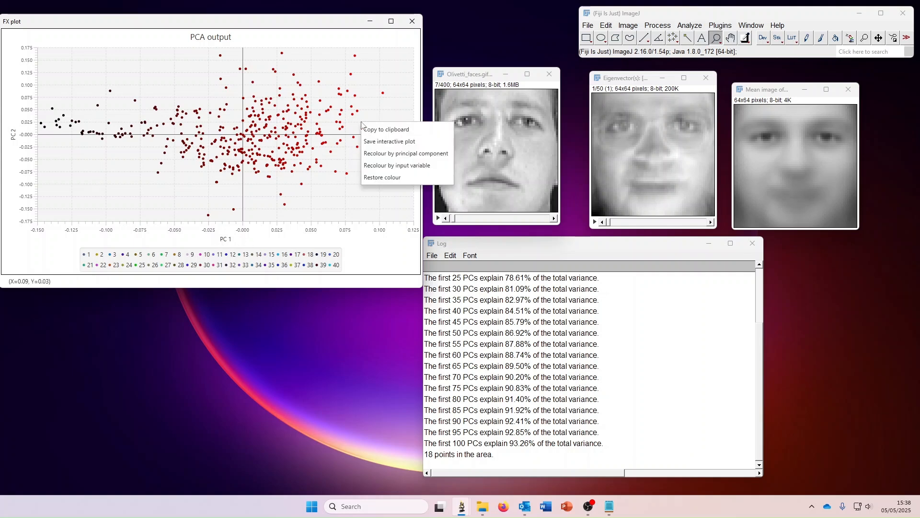
pyautogui.click(397, 154)
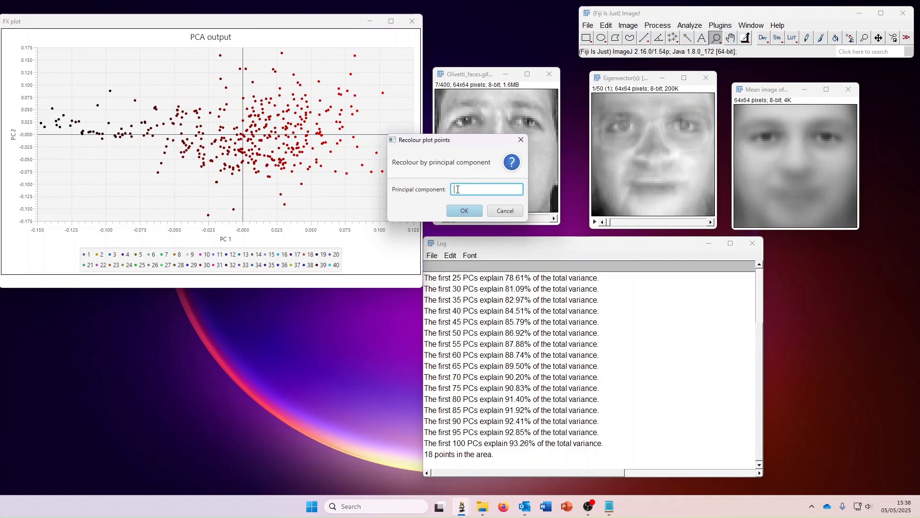
pyautogui.write('1')
pyautogui.click(464, 211)
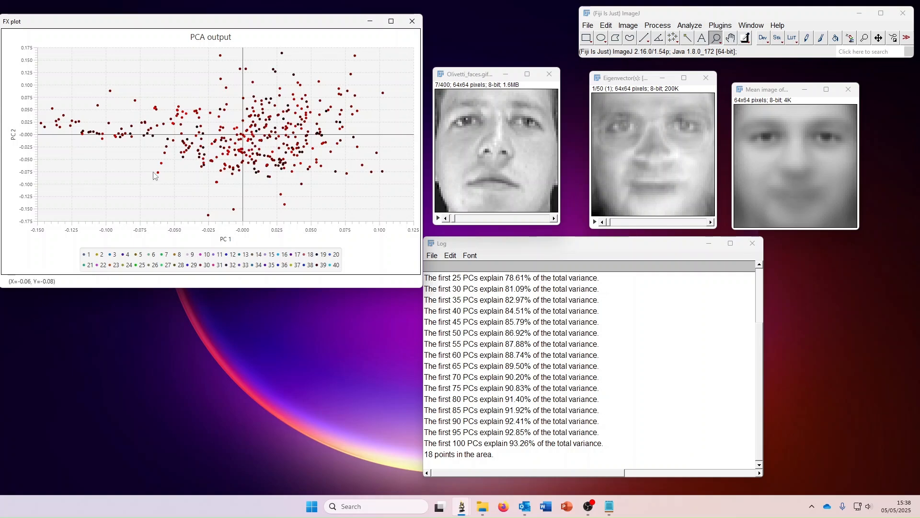
pyautogui.rightClick(318, 72)
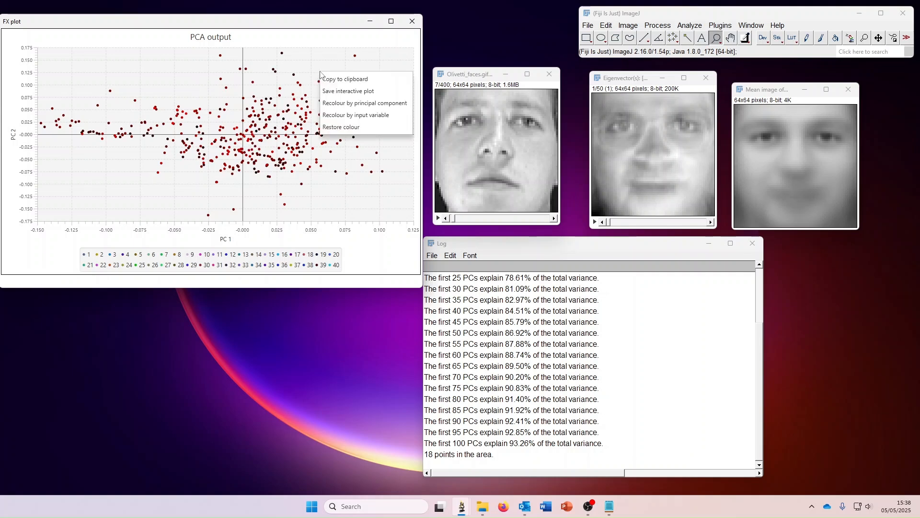
pyautogui.click(360, 104)
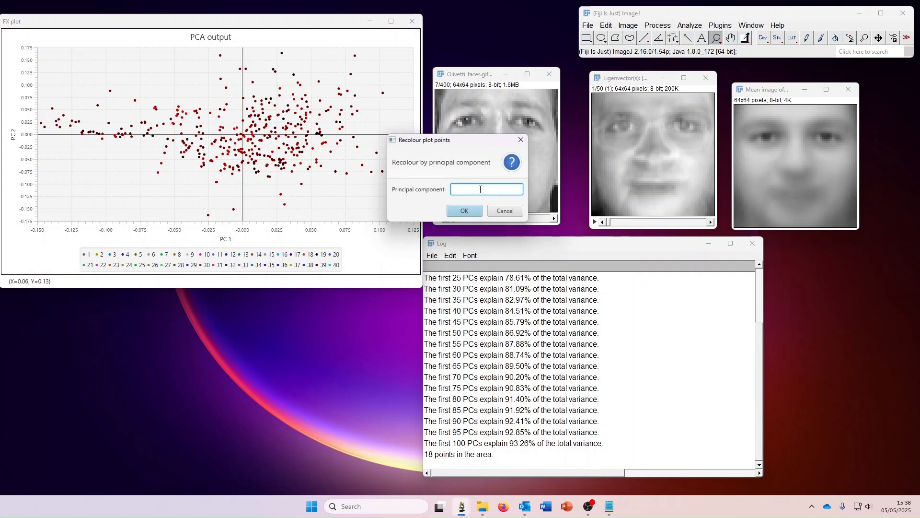
pyautogui.click(466, 212)
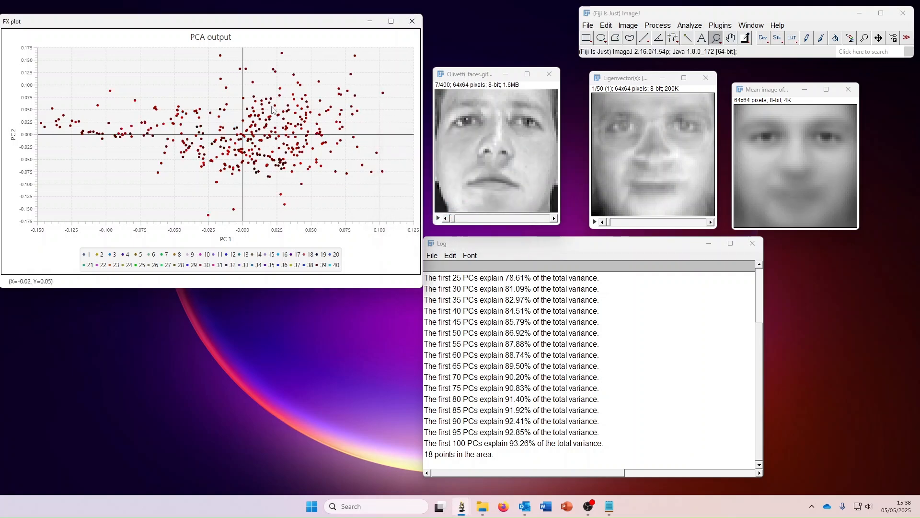
# Restore the original label colours of the PCA plot points and copy the plot to the clipboard.
pyautogui.rightClick(193, 90)
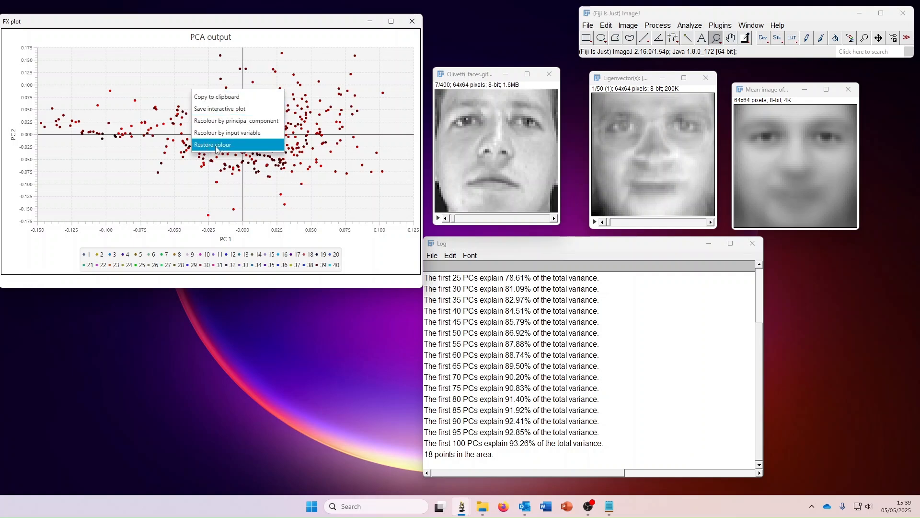
pyautogui.click(216, 145)
pyautogui.rightClick(189, 98)
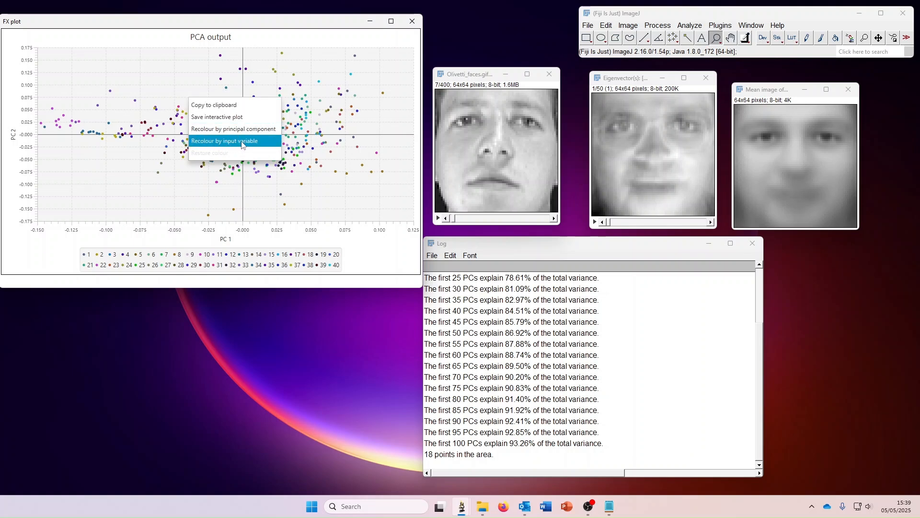
pyautogui.click(214, 104)
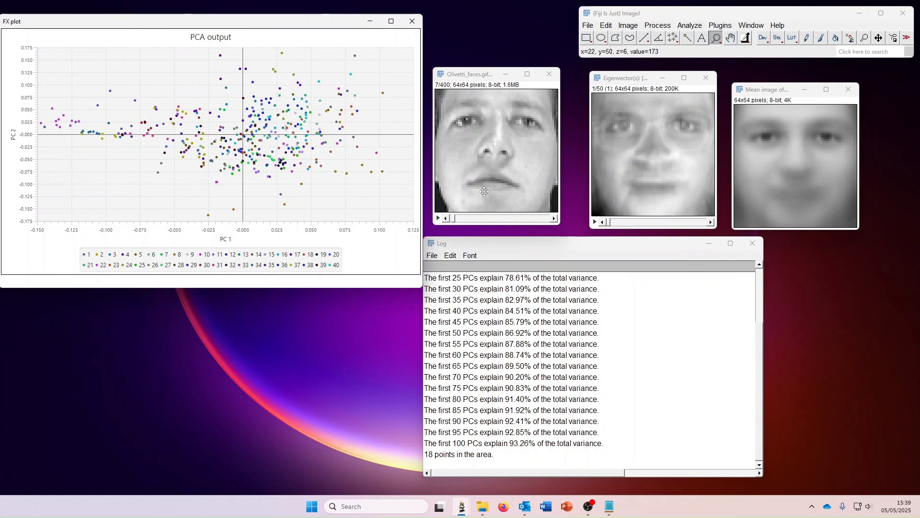
# Return the Olivetti face stack to slice 1, and open Calculator next to the face image.
pyautogui.moveTo(455, 221)
pyautogui.mouseDown()
pyautogui.moveTo(537, 221)
pyautogui.moveTo(442, 220)
pyautogui.mouseUp()
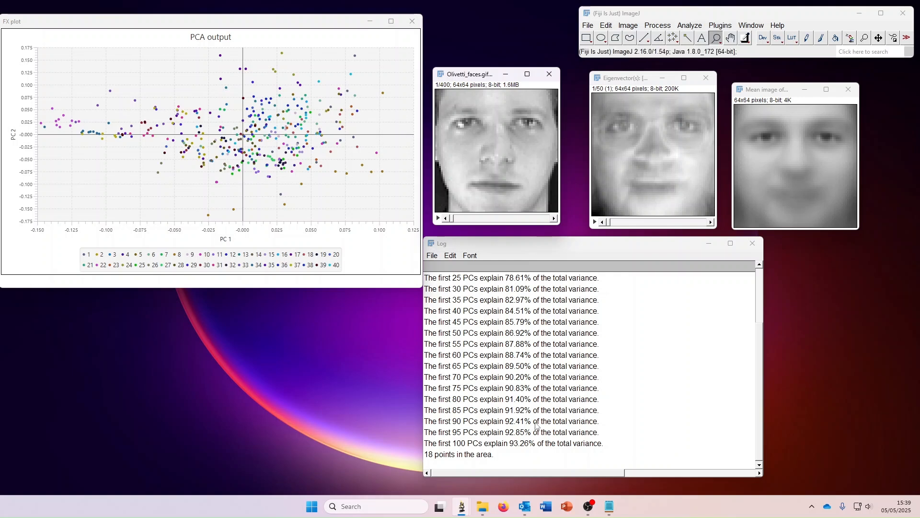
pyautogui.click(348, 506)
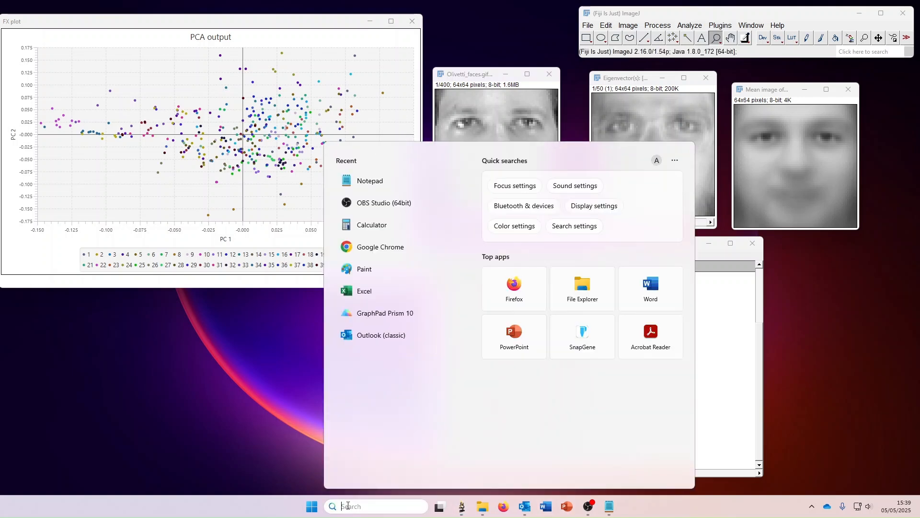
pyautogui.write('calculator')
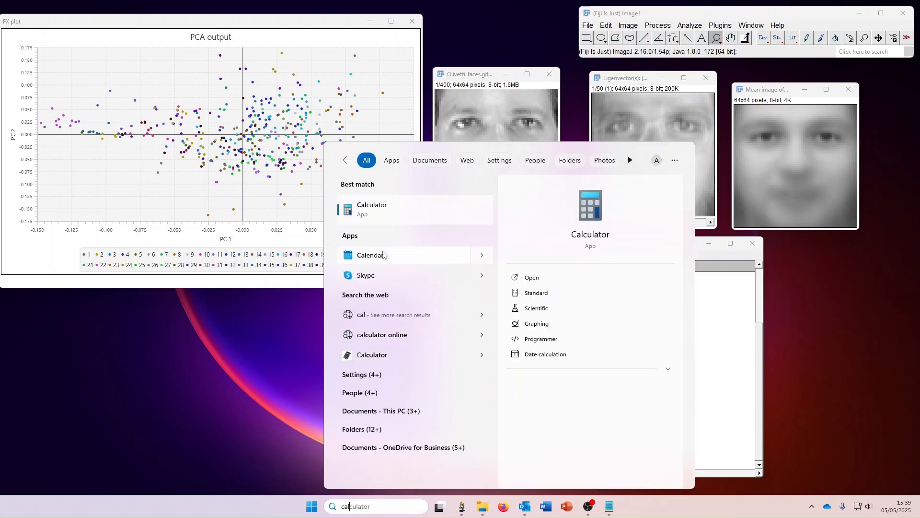
pyautogui.click(388, 219)
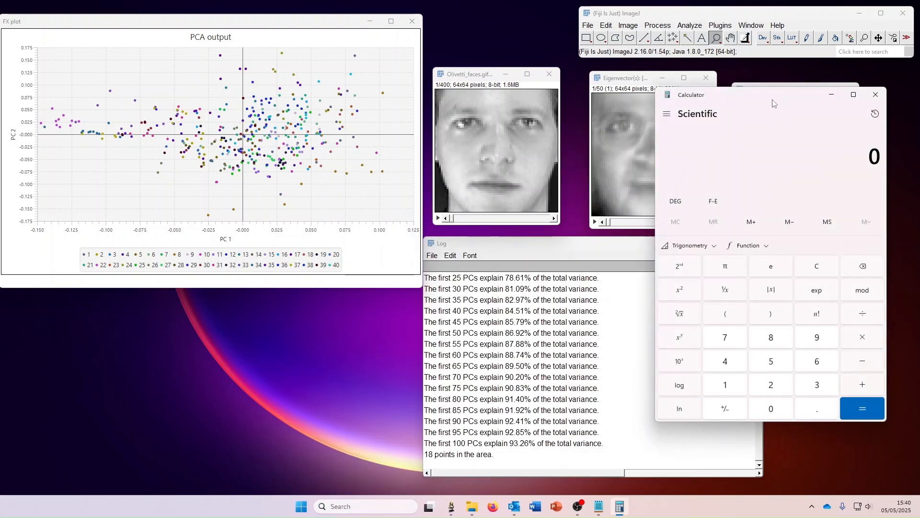
pyautogui.moveTo(771, 101); pyautogui.dragTo(699, 128)
# Calculate the number of pixels in one face image by multiplying 64 by 64 in the calculator.
pyautogui.click(743, 387)
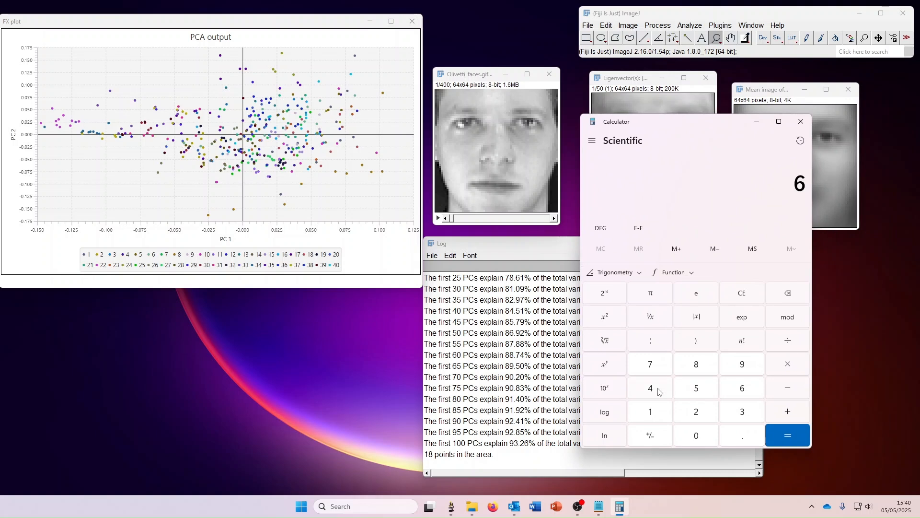
pyautogui.click(651, 388)
pyautogui.click(790, 369)
pyautogui.click(750, 395)
pyautogui.click(664, 394)
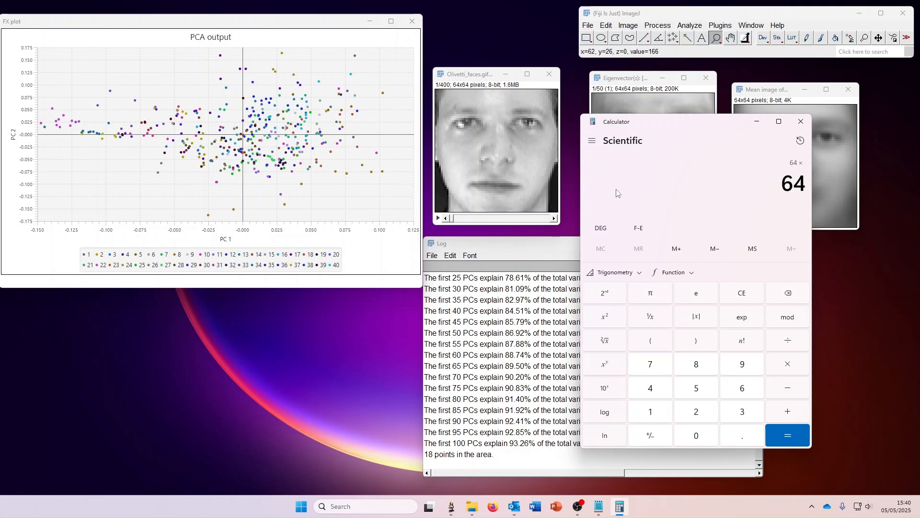
pyautogui.click(799, 439)
# Divide the pixel count by 2 to get the data reduction factor, and close the calculator.
pyautogui.click(786, 341)
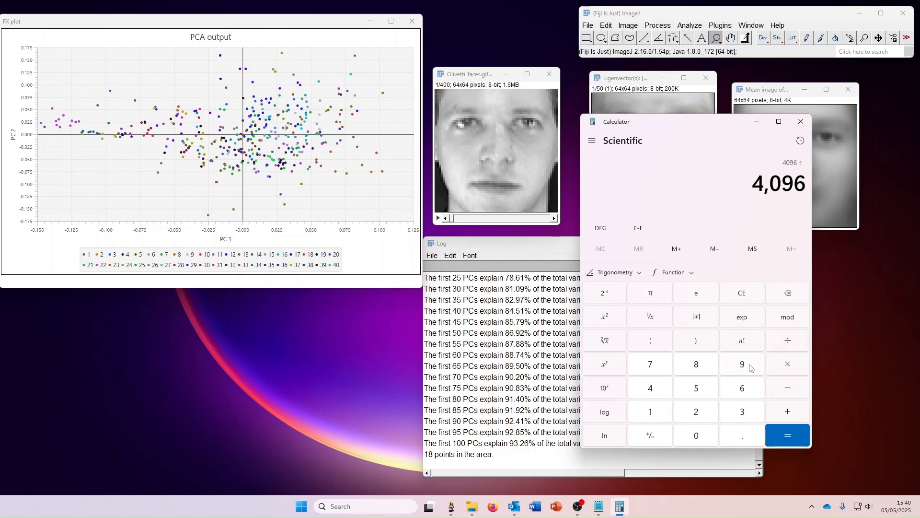
pyautogui.click(699, 415)
pyautogui.click(787, 438)
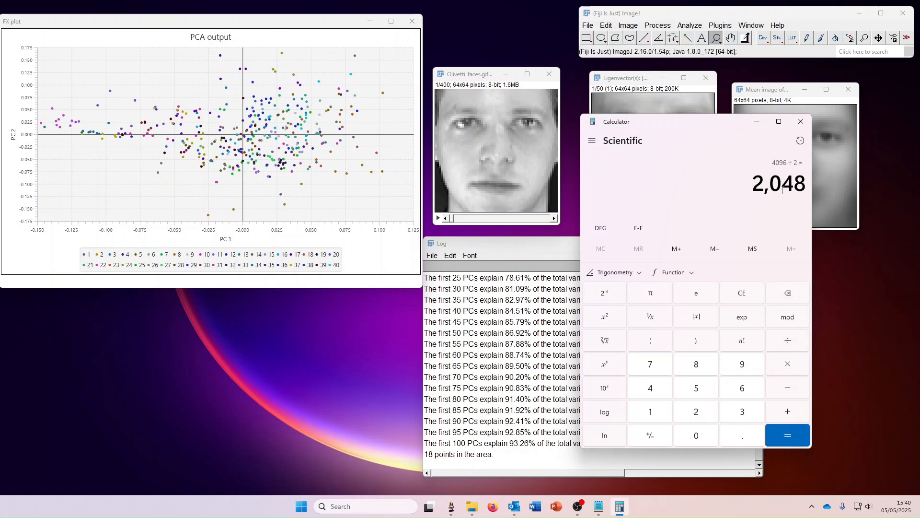
pyautogui.click(802, 123)
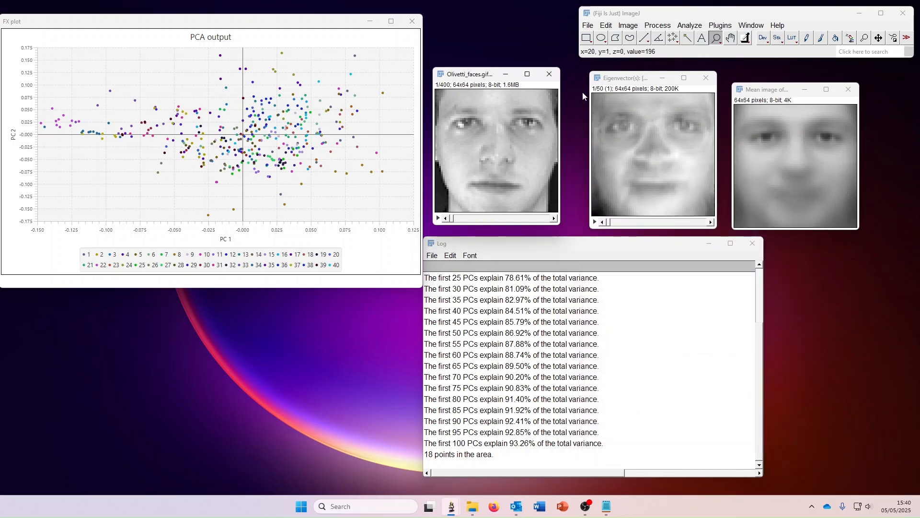
# Recolour the PCA plot points by input variable 2025.
pyautogui.rightClick(327, 96)
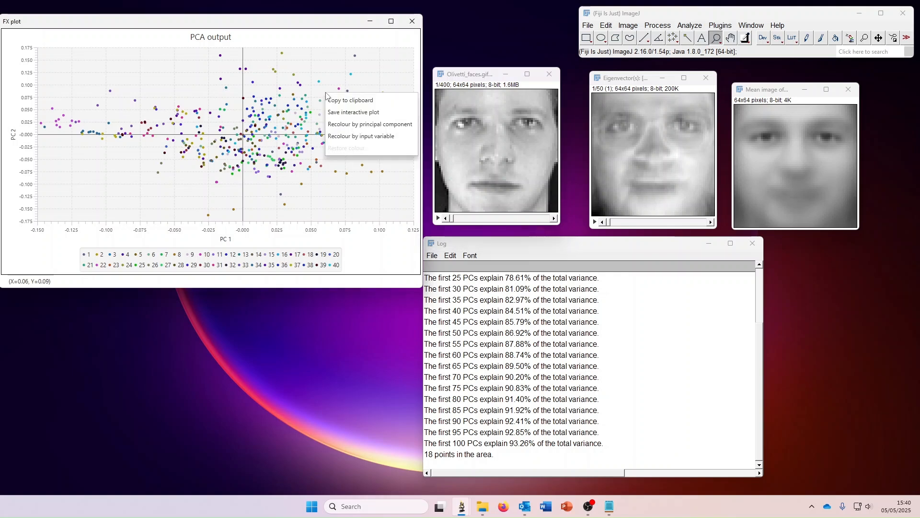
pyautogui.click(377, 136)
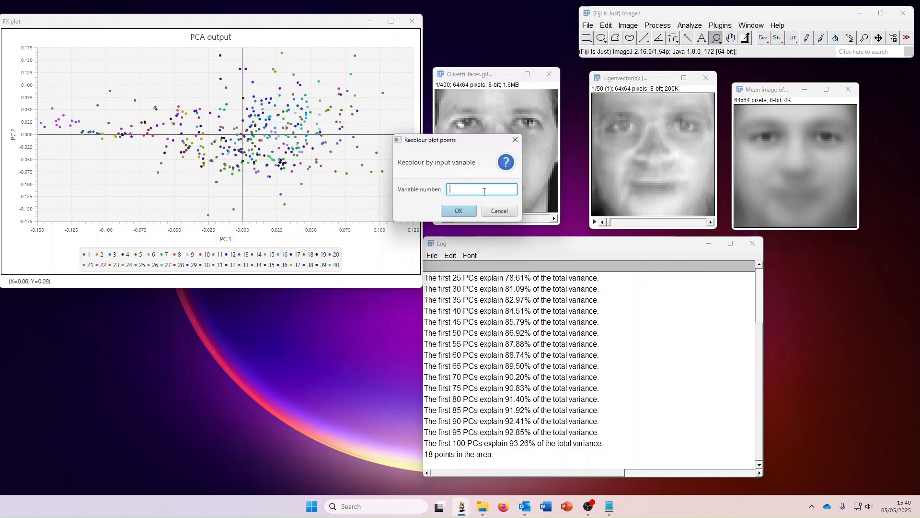
pyautogui.write('2025')
pyautogui.click(459, 212)
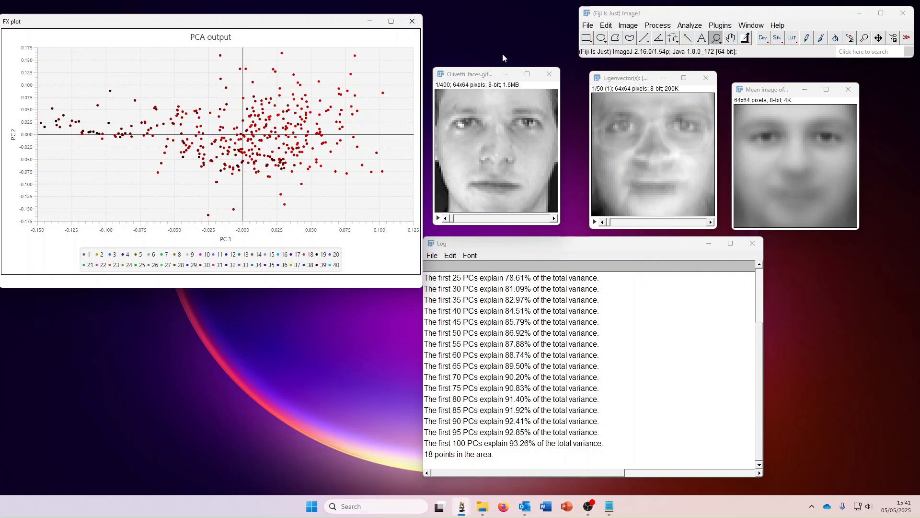
# Close the face stack, eigenvector, mean image, PCA plot and log windows, and restart Fiji.
pyautogui.click(549, 75)
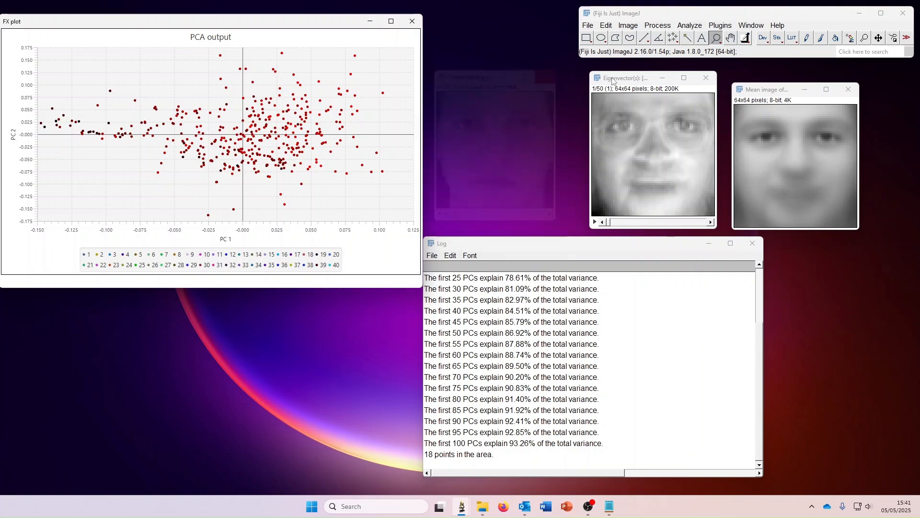
pyautogui.click(706, 77)
pyautogui.click(851, 93)
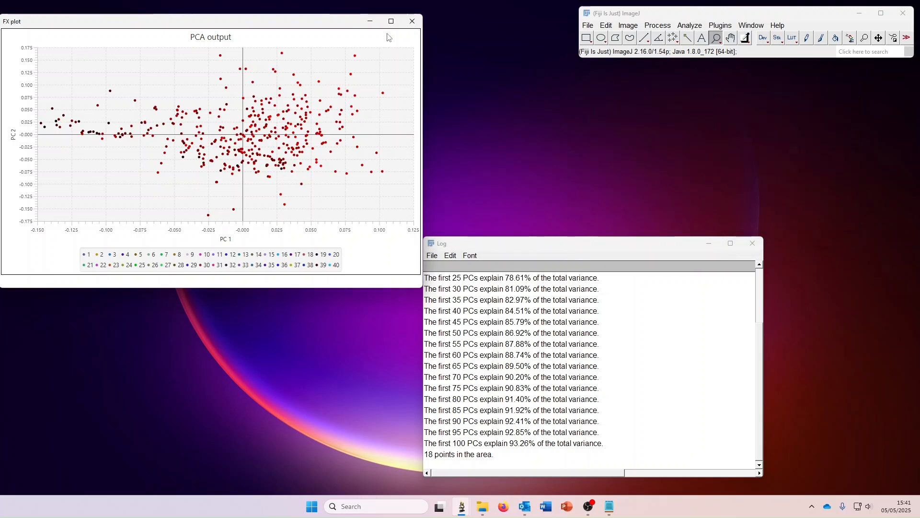
pyautogui.click(418, 22)
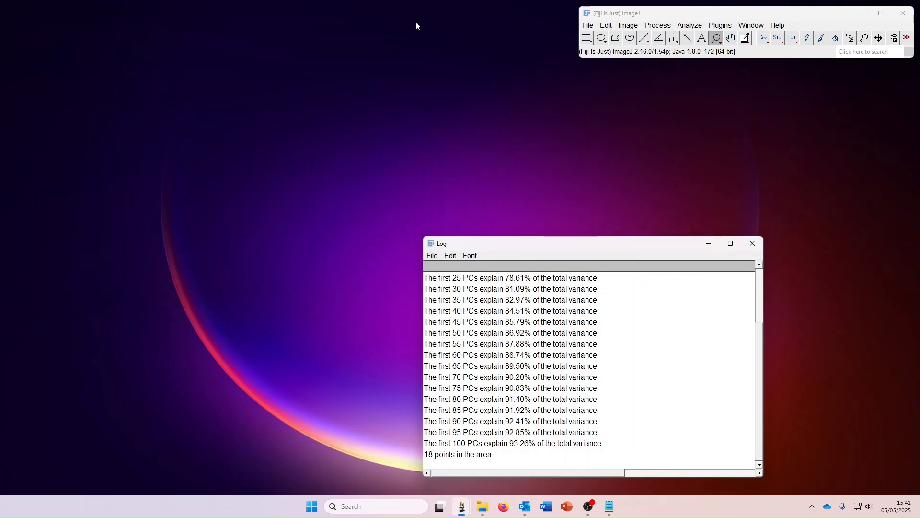
pyautogui.click(752, 243)
pyautogui.click(903, 14)
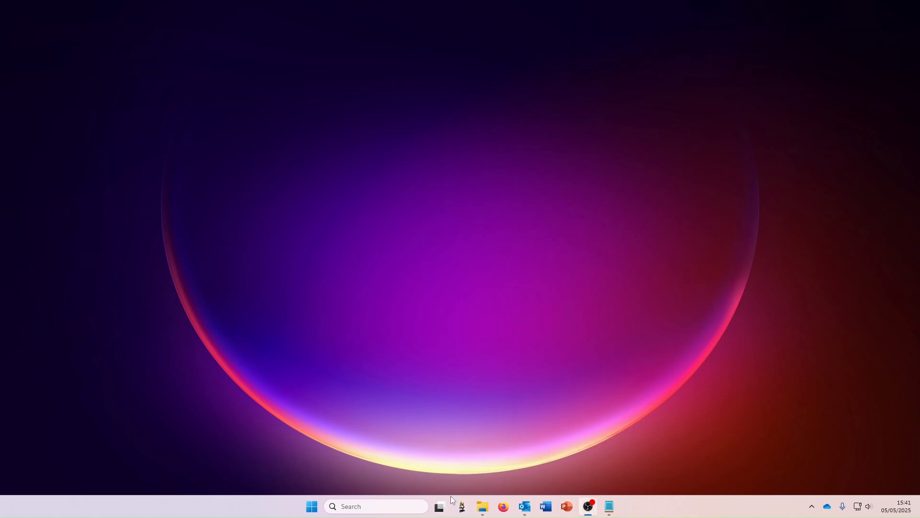
pyautogui.click(461, 507)
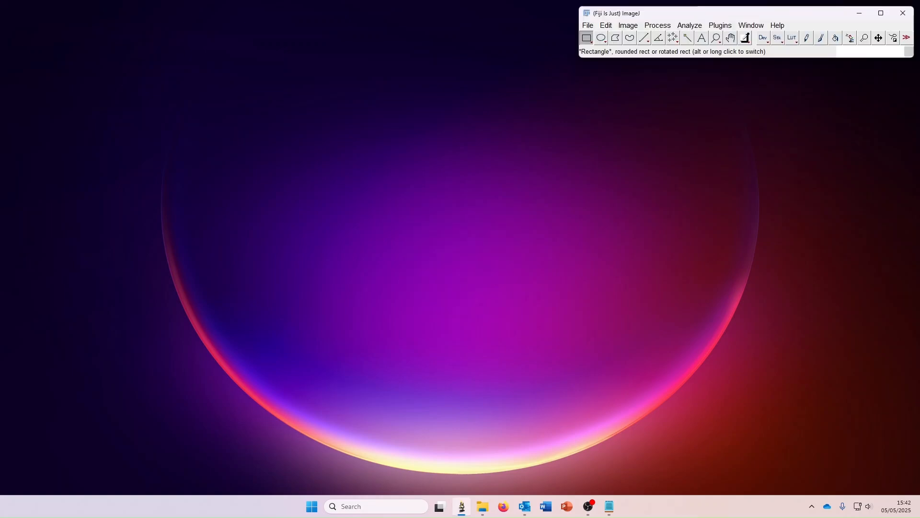
# Open the ABC-360.tif stack and magnify it to 600%.
pyautogui.moveTo(919, 50); pyautogui.dragTo(685, 53)
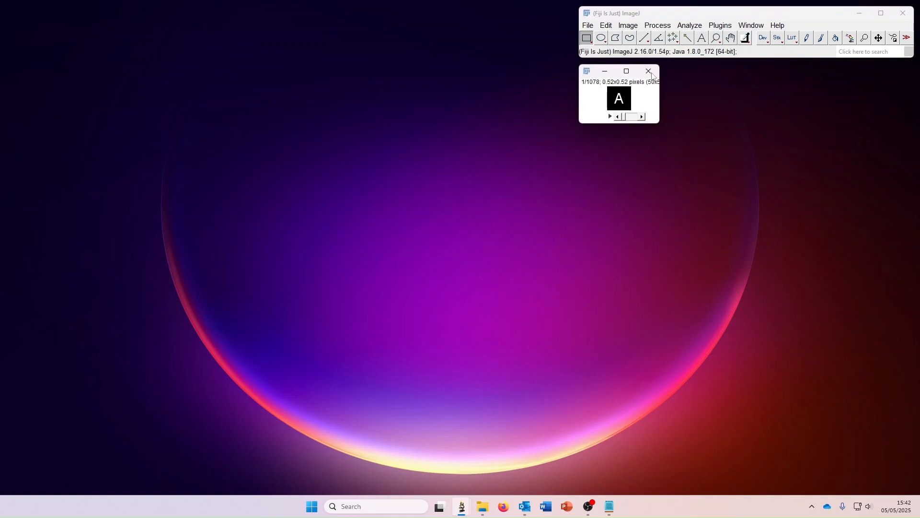
pyautogui.click(717, 38)
pyautogui.click(618, 98)
pyautogui.click(619, 98)
pyautogui.click(619, 101)
pyautogui.click(620, 104)
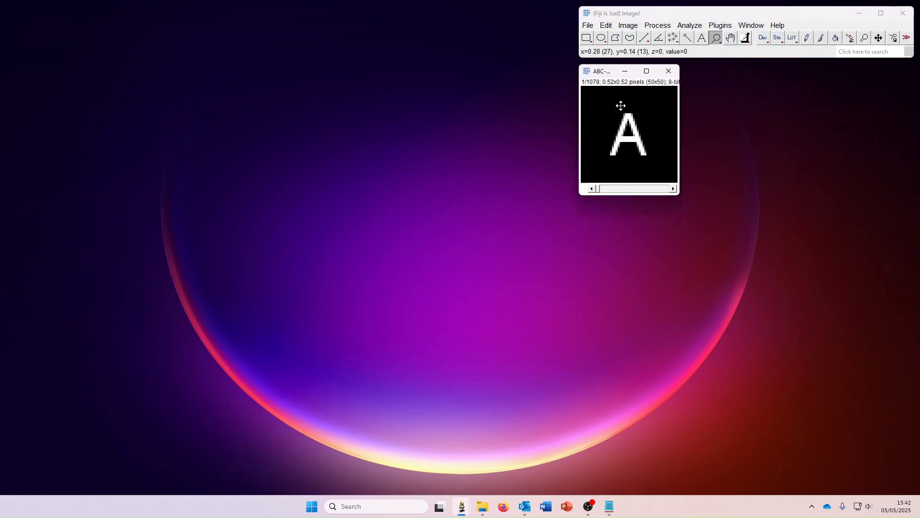
pyautogui.click(620, 105)
# Move the letter stack's window clear of the Fiji toolbar and browse its slices, returning to slice 1.
pyautogui.moveTo(642, 73); pyautogui.dragTo(475, 78)
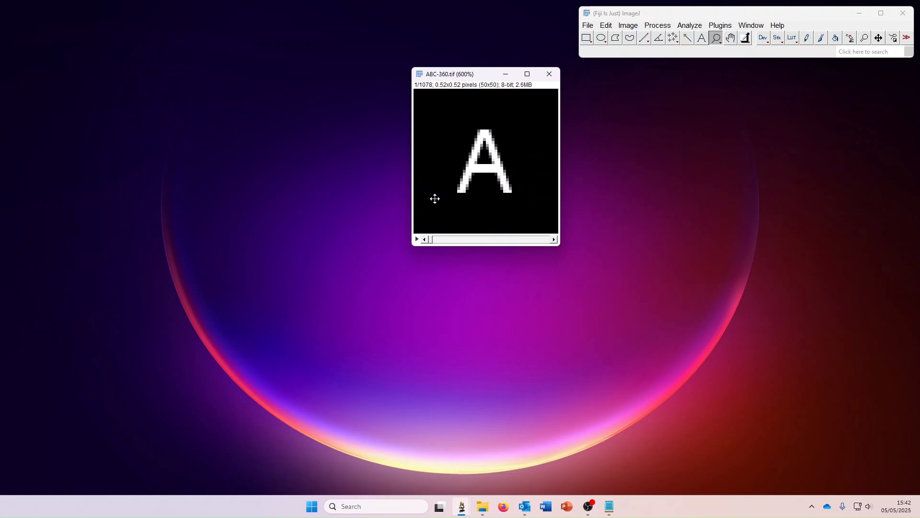
pyautogui.moveTo(432, 244)
pyautogui.mouseDown()
pyautogui.moveTo(541, 243)
pyautogui.moveTo(432, 239)
pyautogui.mouseUp()
pyautogui.moveTo(460, 74); pyautogui.dragTo(476, 77)
# Configure a UMAP run with 50 nearest neighbours, a label file for colouring the data points and an interactive plot.
pyautogui.click(729, 30)
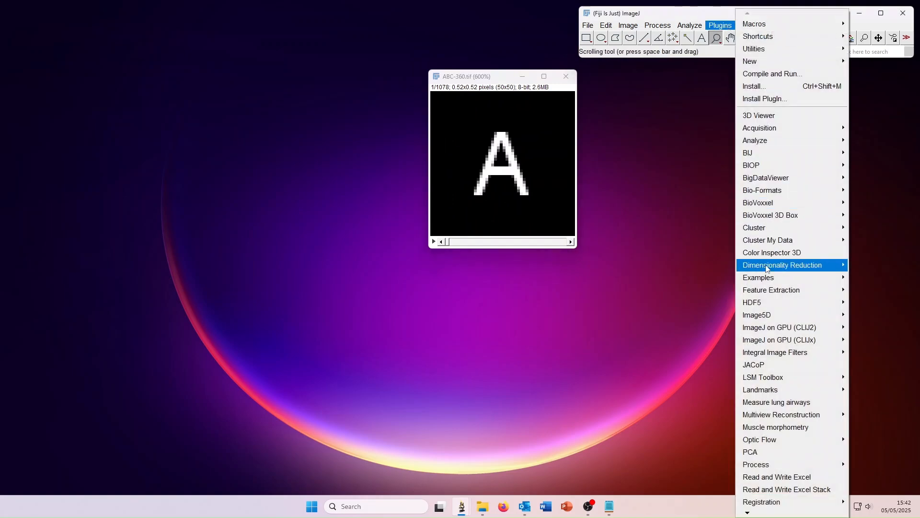
pyautogui.moveTo(770, 268)
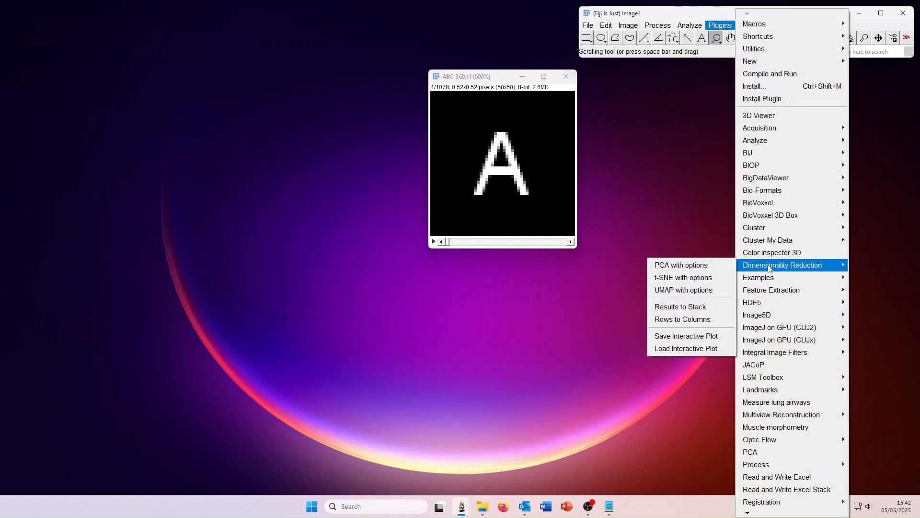
pyautogui.click(674, 293)
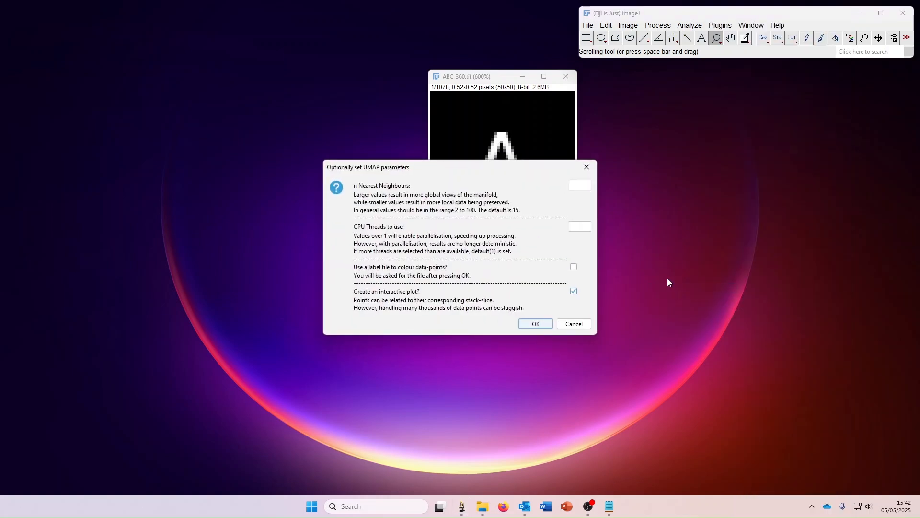
pyautogui.moveTo(439, 169); pyautogui.dragTo(697, 125)
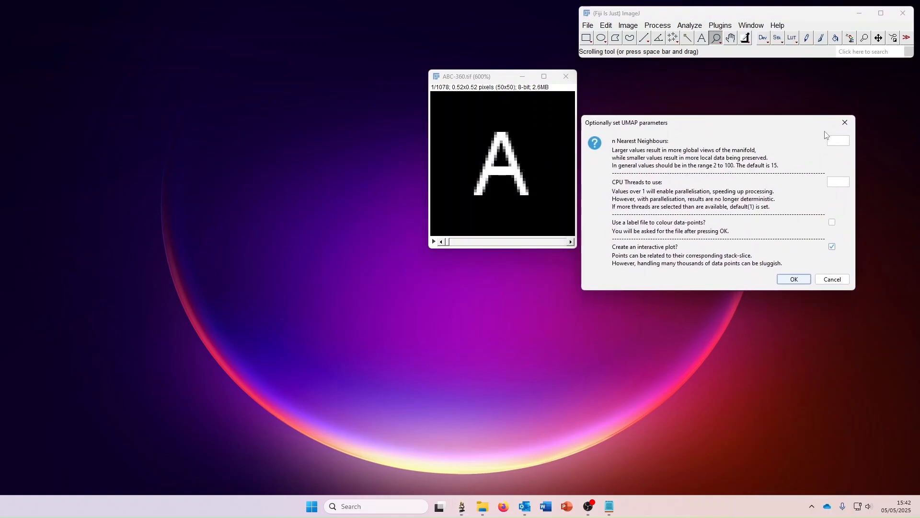
pyautogui.click(842, 141)
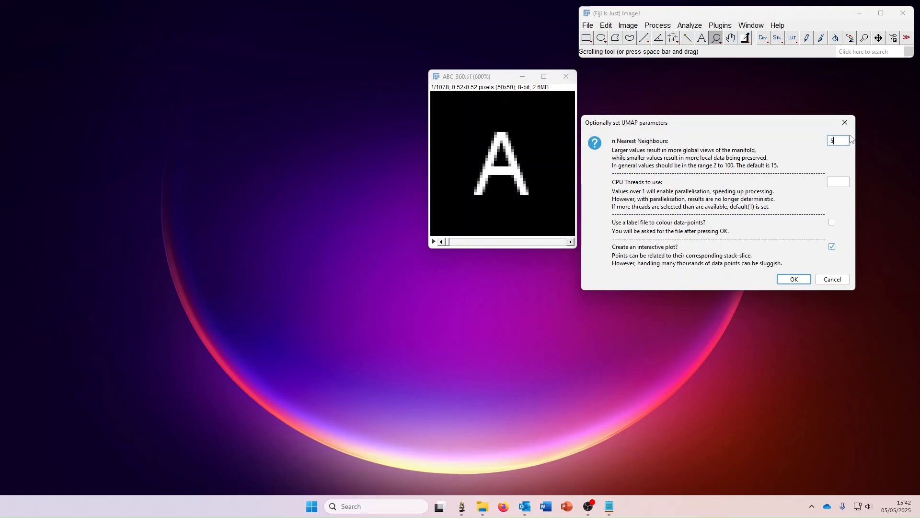
pyautogui.click(833, 223)
pyautogui.click(794, 279)
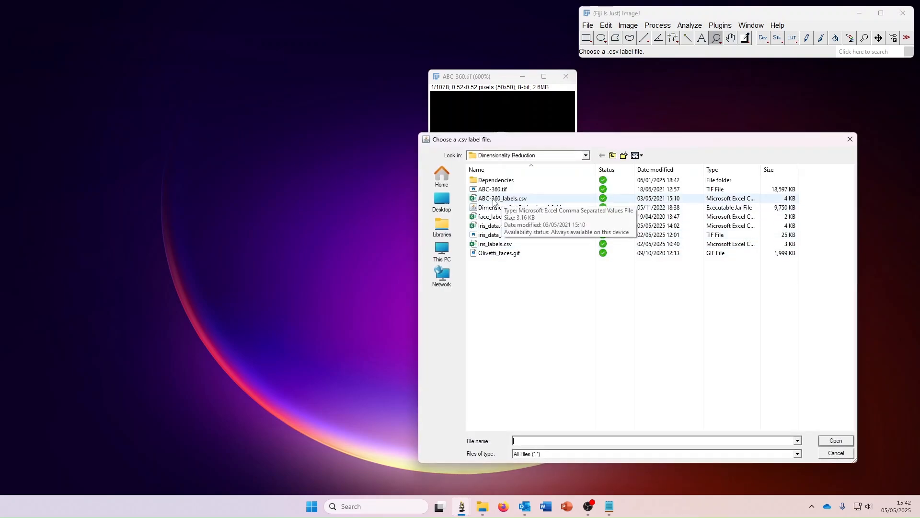
# Use ABC-360_labels.csv as the label file and run UMAP on the image stack.
pyautogui.click(494, 201)
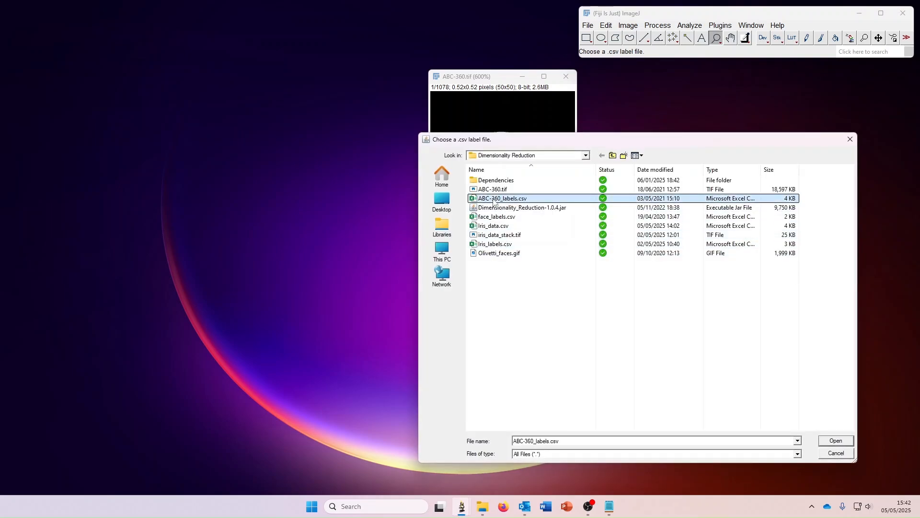
pyautogui.click(837, 442)
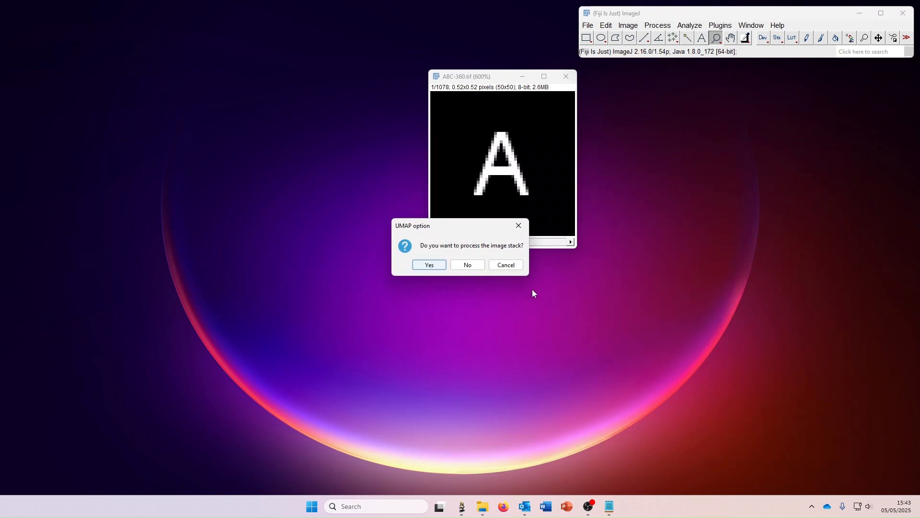
pyautogui.click(426, 265)
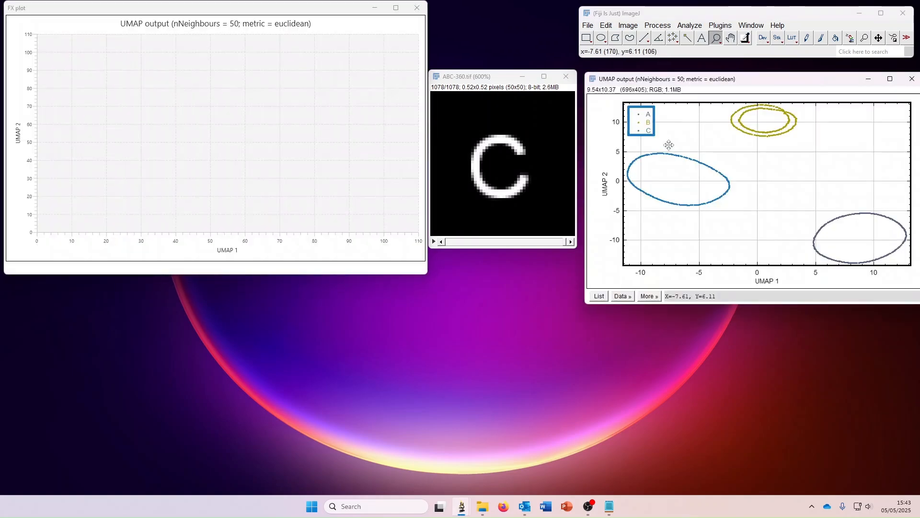
# Close the static UMAP plot and place the interactive plot beside the letter stack.
pyautogui.moveTo(755, 83); pyautogui.dragTo(734, 132)
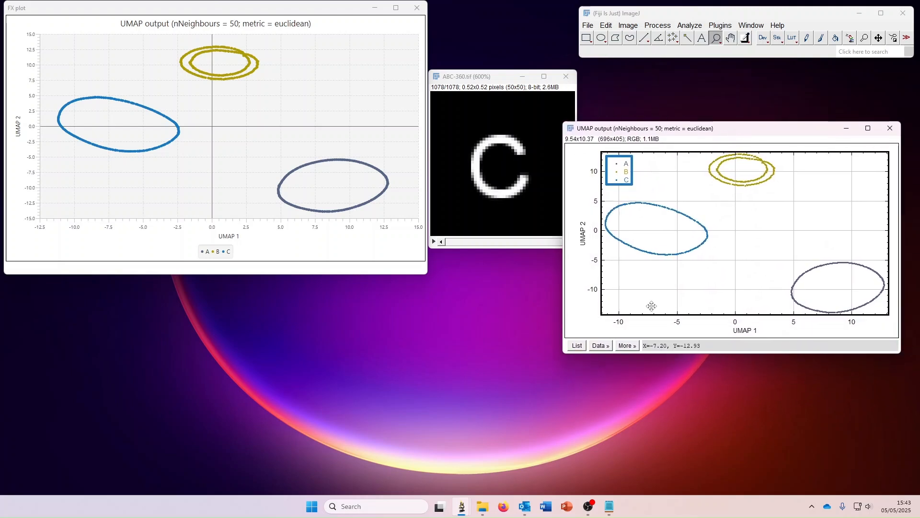
pyautogui.click(890, 129)
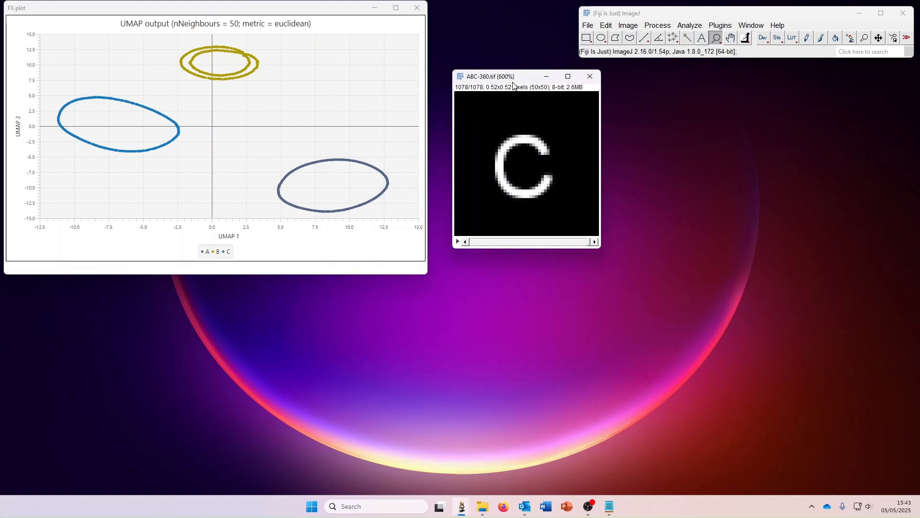
pyautogui.moveTo(281, 10); pyautogui.dragTo(294, 64)
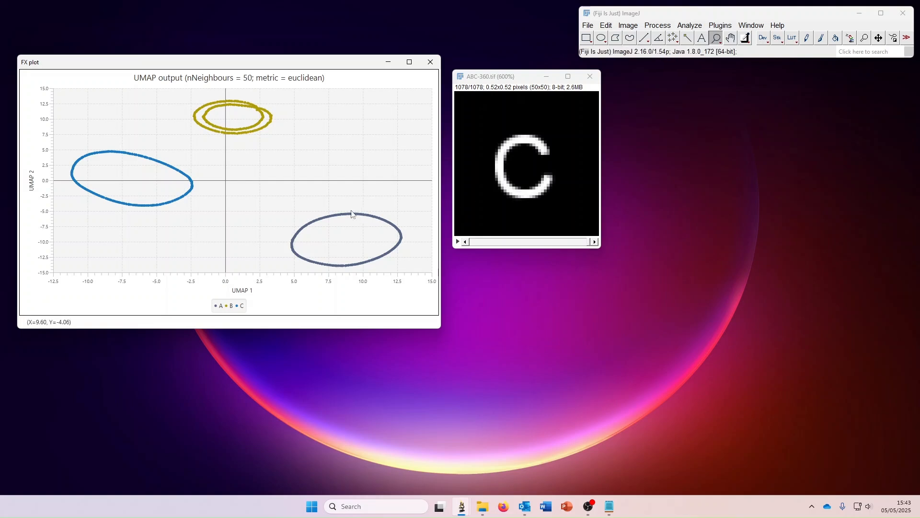
# Display the stack slices belonging to several points around the letter A ring in the UMAP plot.
pyautogui.click(397, 229)
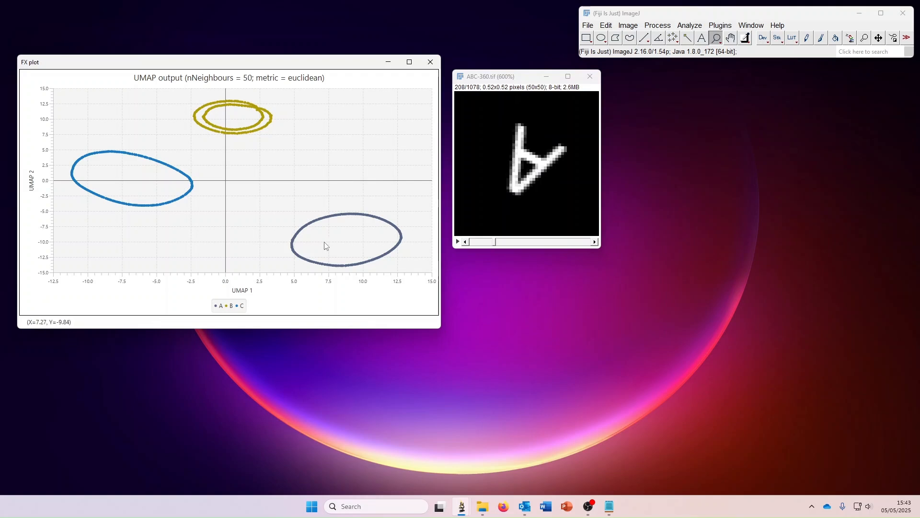
pyautogui.click(293, 250)
pyautogui.click(403, 242)
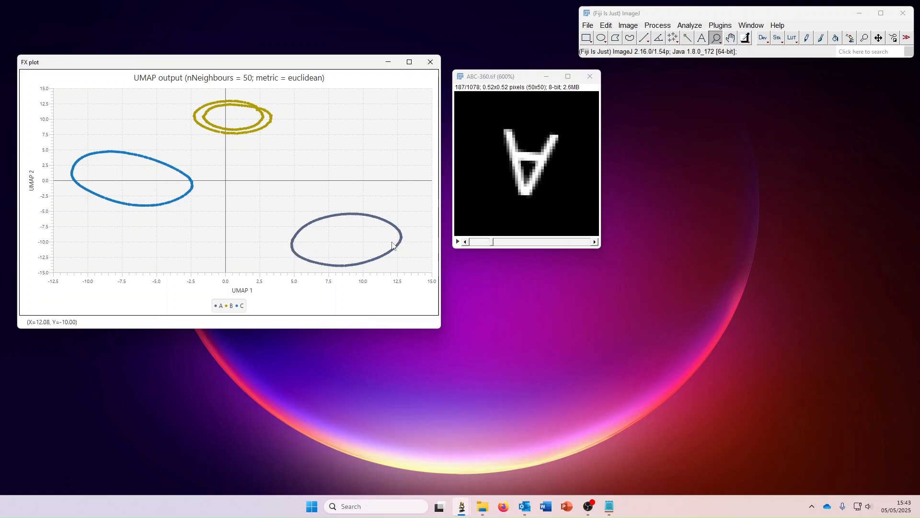
# Inspect the individual points of the letter A ring up close and restore the full plot view.
pyautogui.scroll(5, 395, 232)
pyautogui.scroll(3, 215, 154)
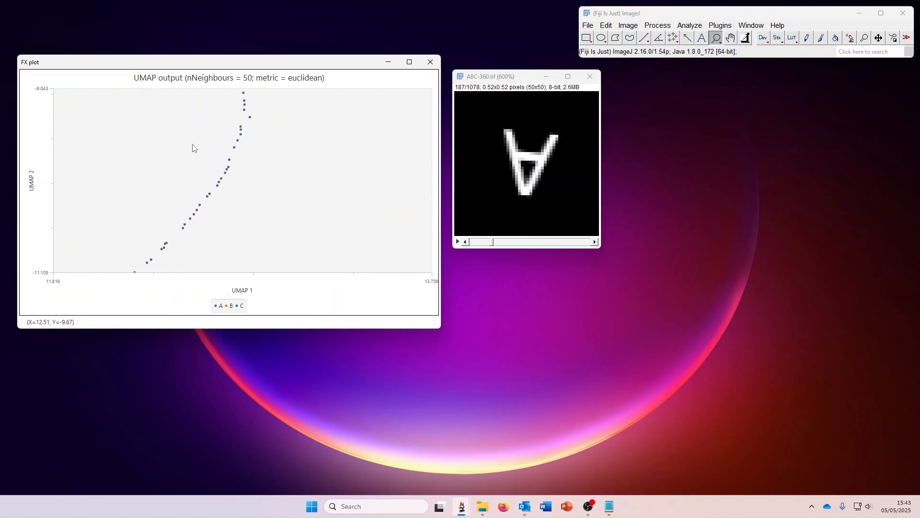
pyautogui.doubleClick(157, 151)
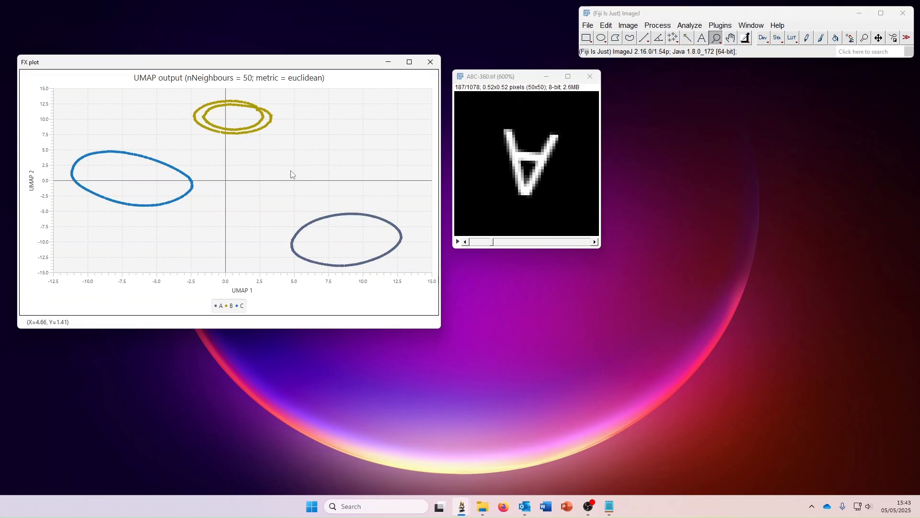
# Hide and show again the C points and the A points in the UMAP plot, one group after the other.
pyautogui.click(238, 309)
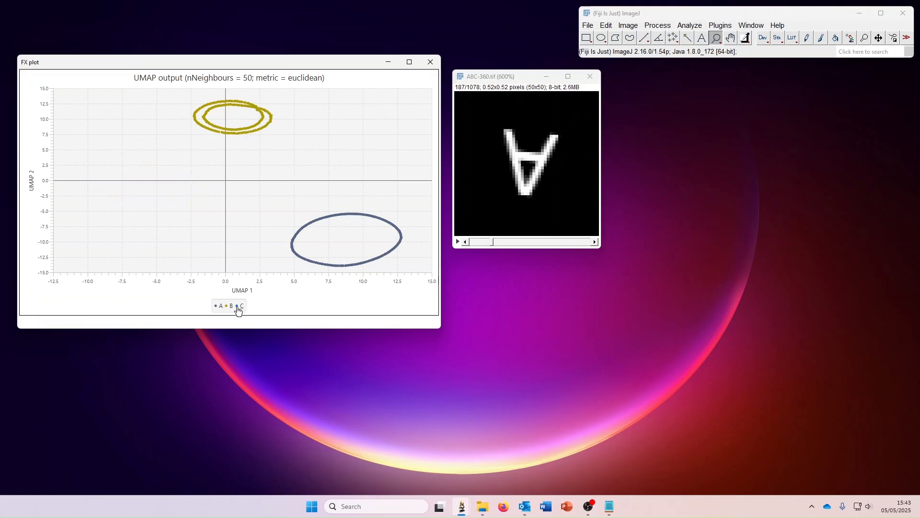
pyautogui.click(238, 308)
pyautogui.click(217, 307)
pyautogui.click(217, 307)
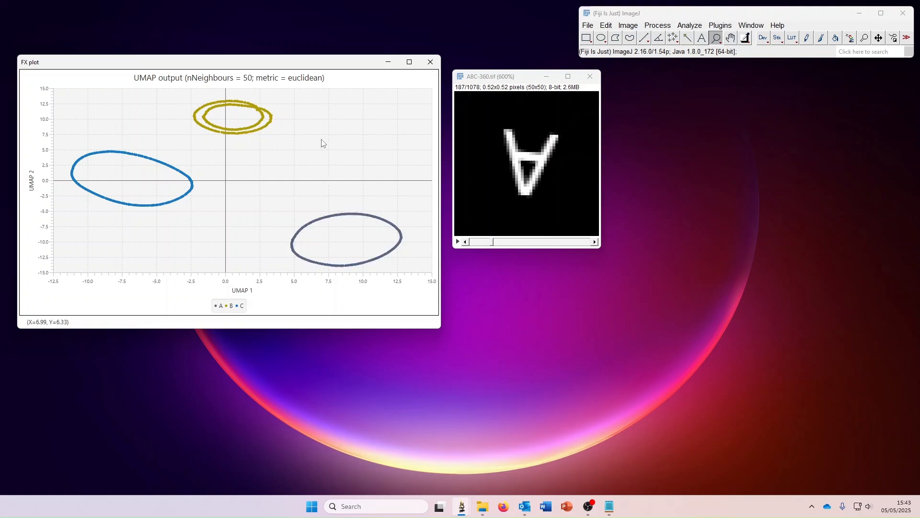
# Recolour the UMAP plot points by principal component, move the log aside, and hide and show again the A points.
pyautogui.rightClick(278, 160)
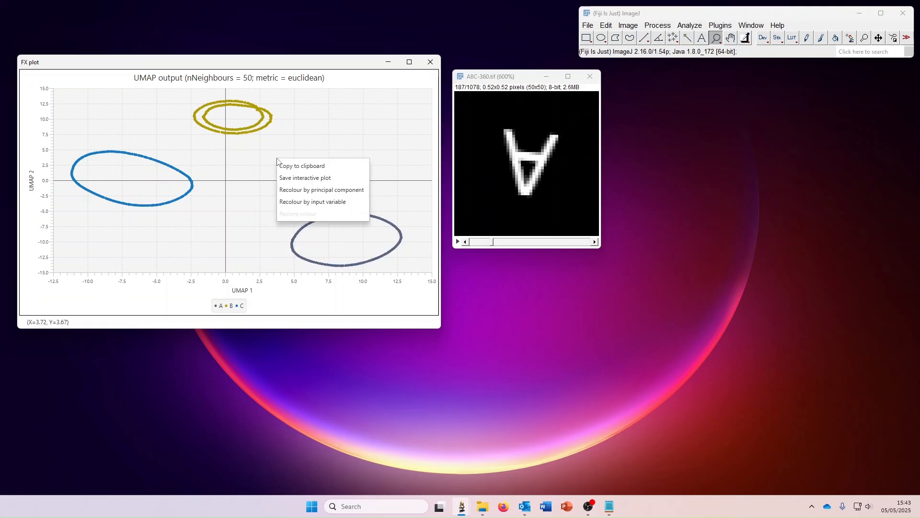
pyautogui.click(326, 192)
pyautogui.moveTo(469, 143); pyautogui.dragTo(525, 264)
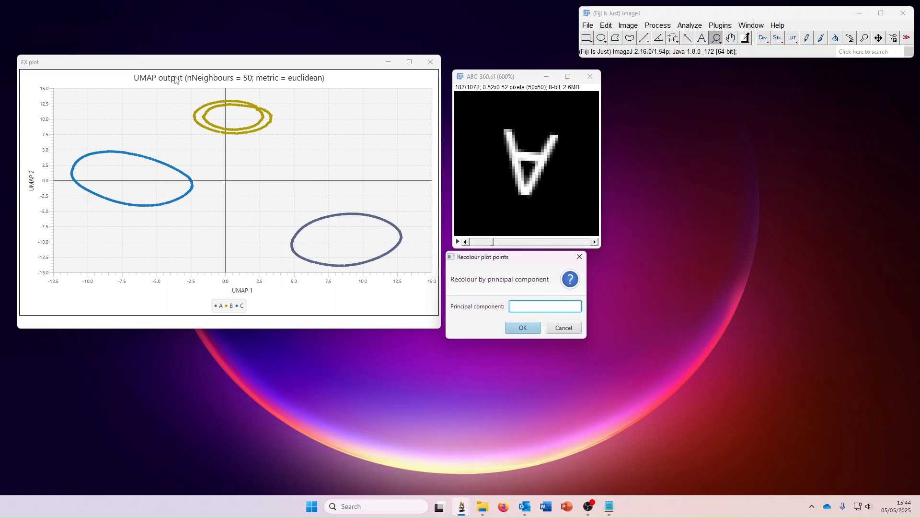
pyautogui.click(524, 328)
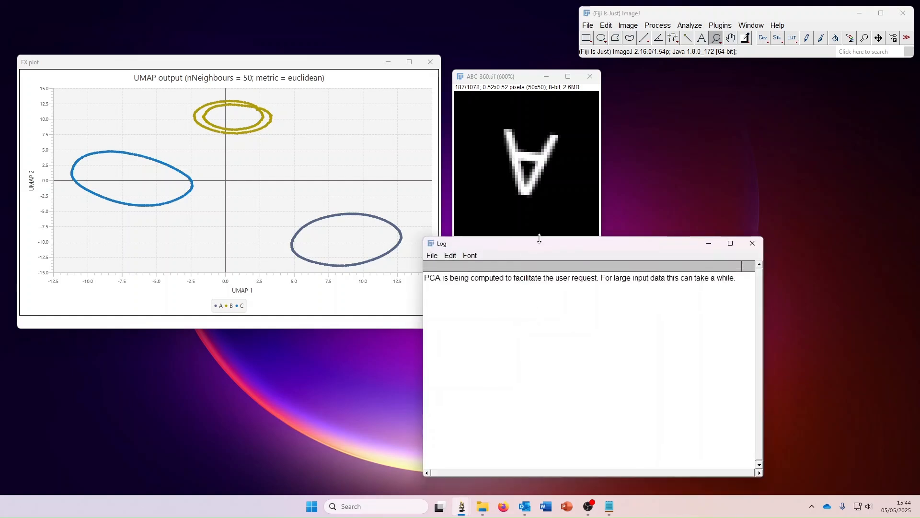
pyautogui.moveTo(538, 243); pyautogui.dragTo(399, 351)
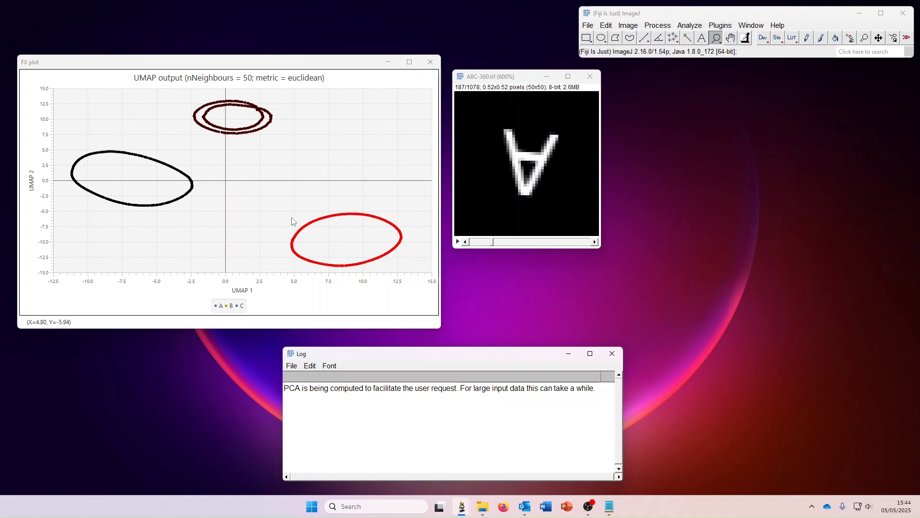
pyautogui.click(217, 307)
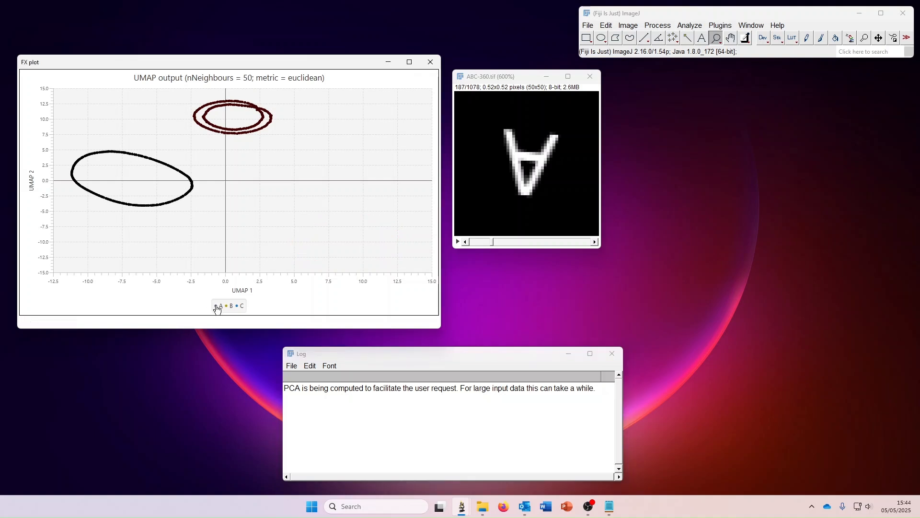
pyautogui.click(217, 308)
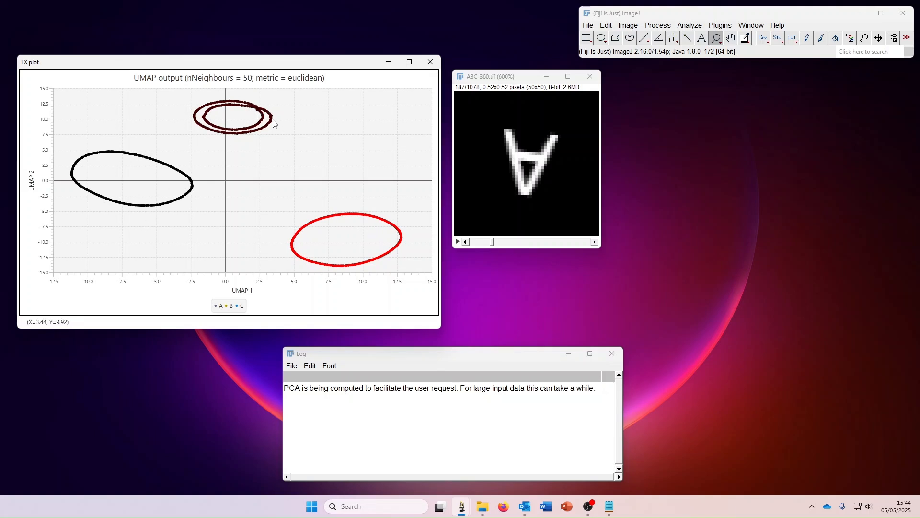
# Recolour the UMAP plot points by principal component 2.
pyautogui.rightClick(317, 164)
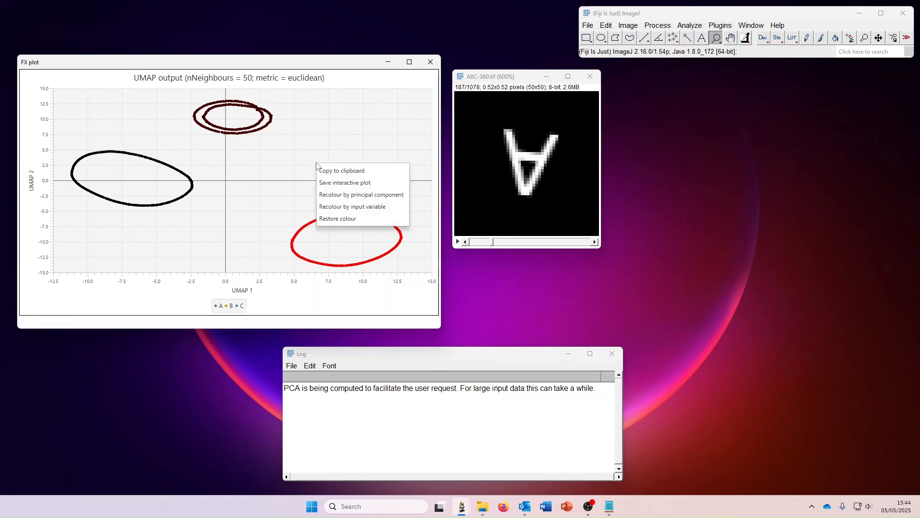
pyautogui.click(356, 198)
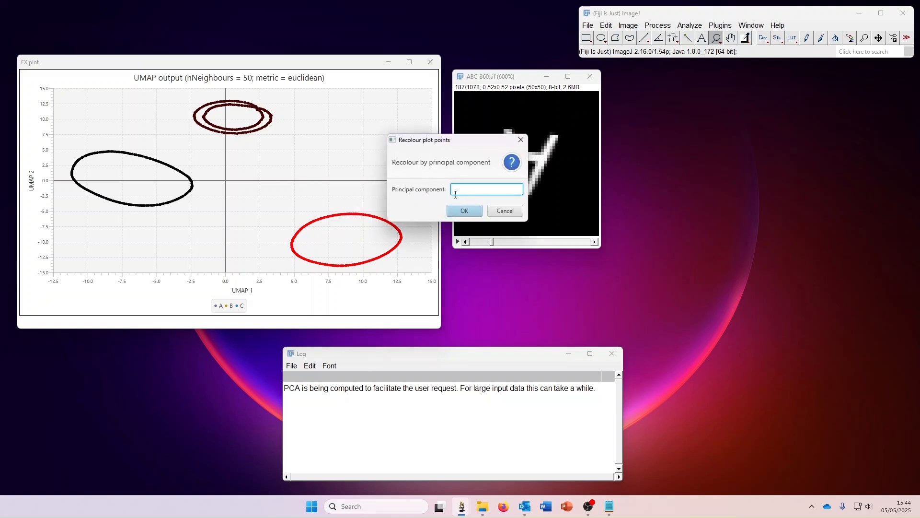
pyautogui.write('2')
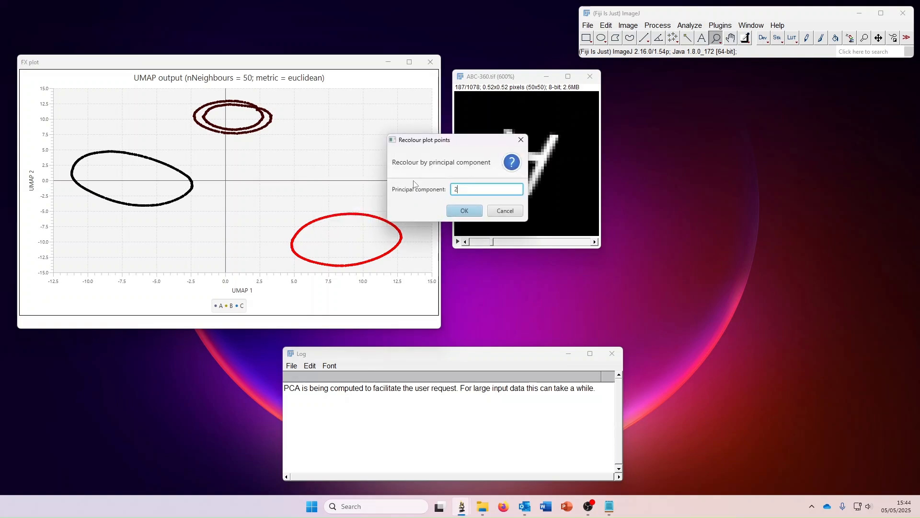
pyautogui.click(468, 209)
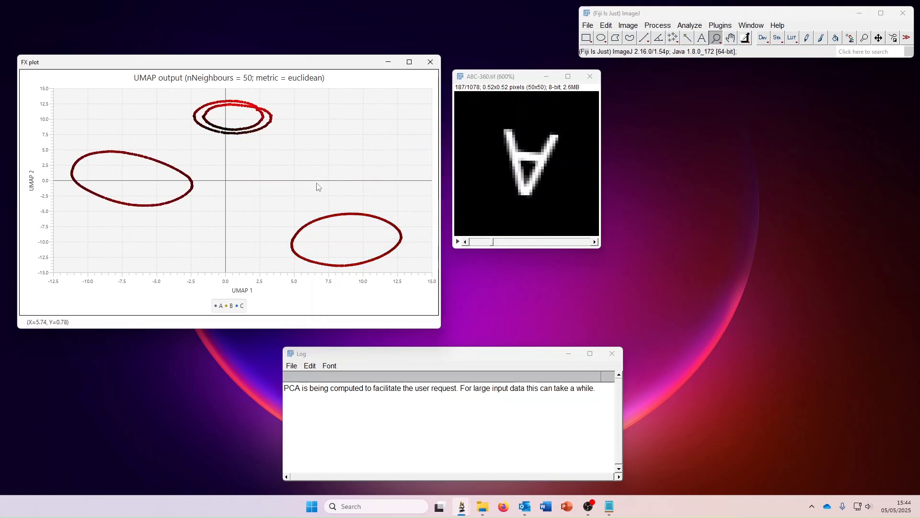
# Display the slice of a point on the letter A ring, and outline the whole ring freehand to extract its points as a sub-stack.
pyautogui.click(333, 221)
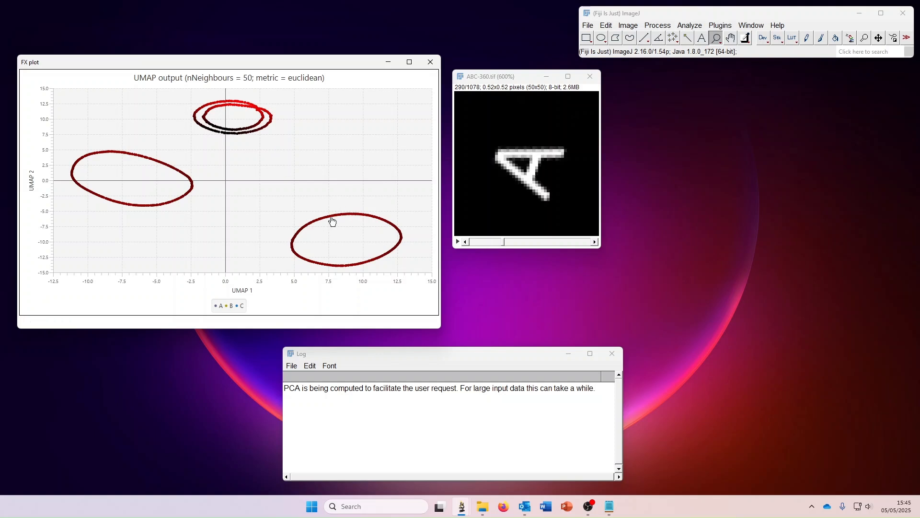
pyautogui.moveTo(314, 201)
pyautogui.mouseDown()
pyautogui.moveTo(282, 246)
pyautogui.moveTo(331, 274)
pyautogui.moveTo(394, 270)
pyautogui.moveTo(336, 197)
pyautogui.mouseUp()
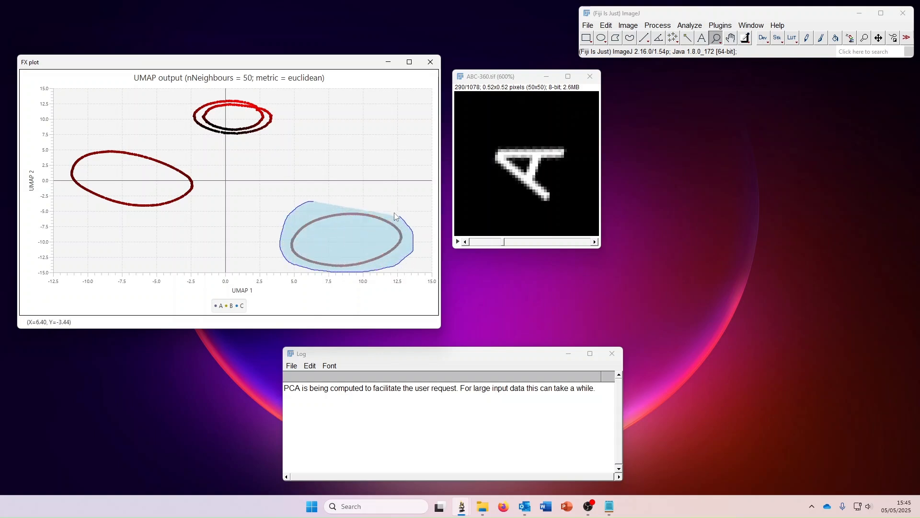
pyautogui.rightClick(367, 247)
pyautogui.click(368, 240)
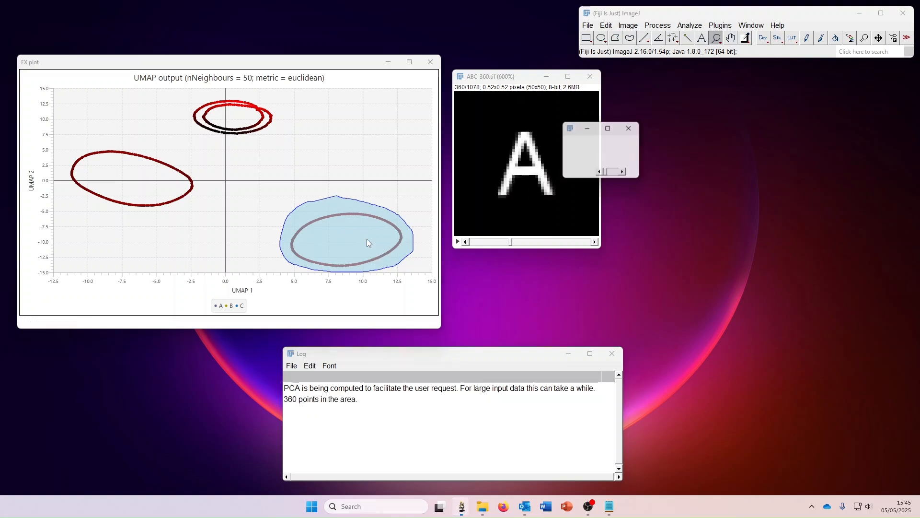
# Move the extracted sub-stack beside the letter stack, enlarge its view and browse its slices.
pyautogui.moveTo(574, 133); pyautogui.dragTo(635, 145)
pyautogui.click(671, 170)
pyautogui.click(671, 169)
pyautogui.click(671, 170)
pyautogui.click(671, 169)
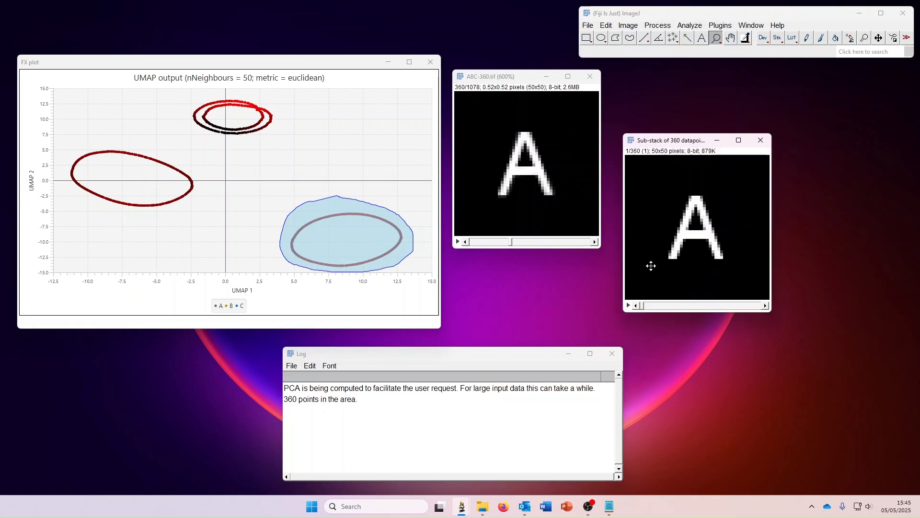
pyautogui.moveTo(644, 305)
pyautogui.mouseDown()
pyautogui.moveTo(730, 307)
pyautogui.moveTo(643, 313)
pyautogui.mouseUp()
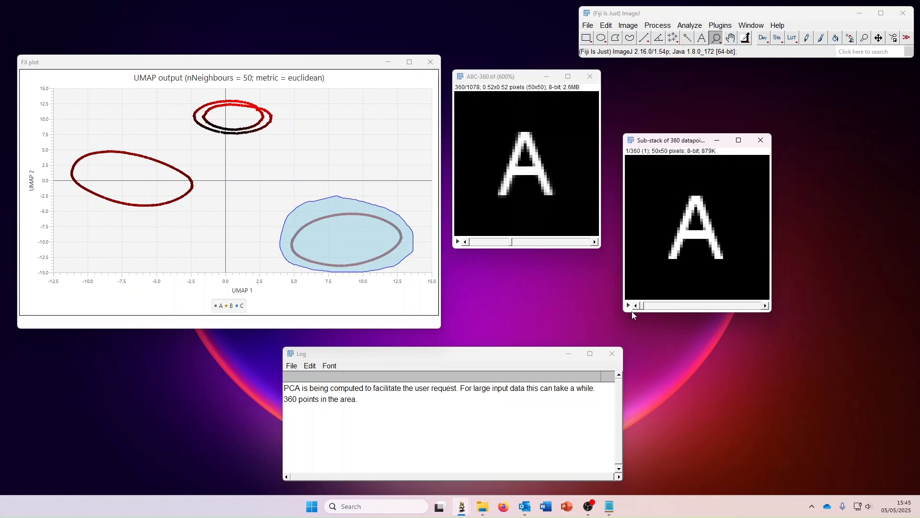
# Close the sub-stack, the ABC-360 letter stack, the interactive plot and the log.
pyautogui.click(760, 140)
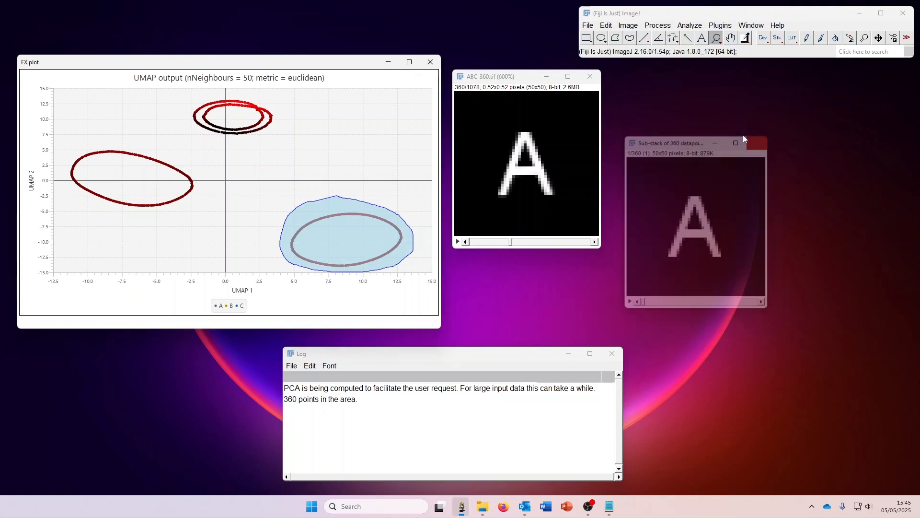
pyautogui.click(589, 77)
pyautogui.click(431, 62)
pyautogui.click(612, 353)
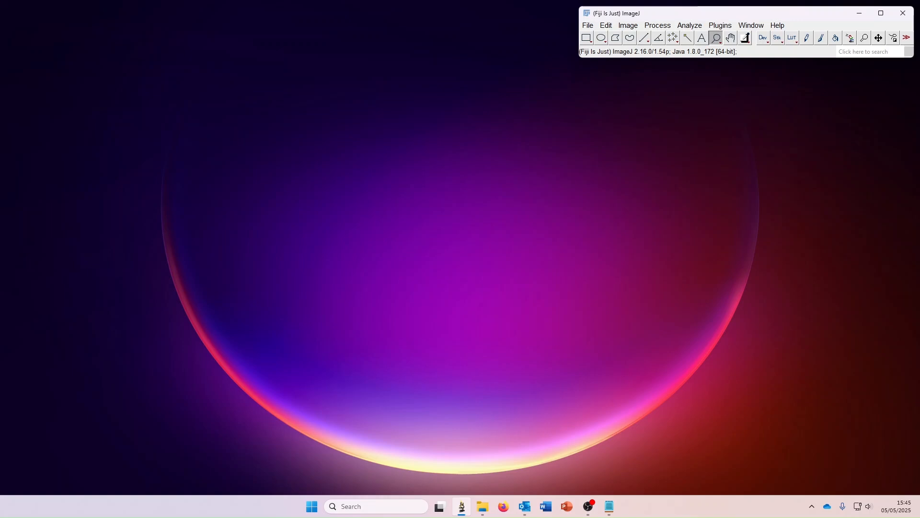
# Open the iris species label table to view its entries and close it again.
pyautogui.moveTo(714, 1); pyautogui.dragTo(690, 49)
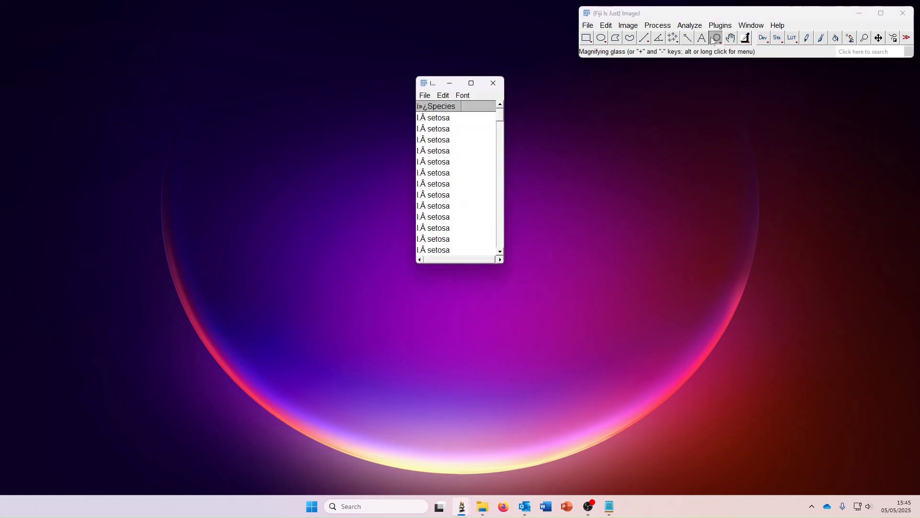
pyautogui.click(488, 86)
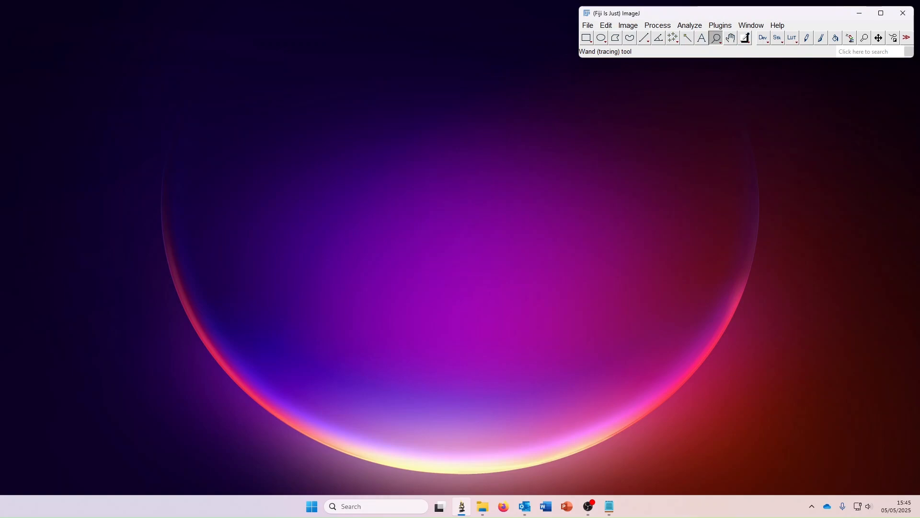
# Open Iris_data.csv as a table, look over its rows and place it in the free area below the main window.
pyautogui.moveTo(748, 1); pyautogui.dragTo(755, 34)
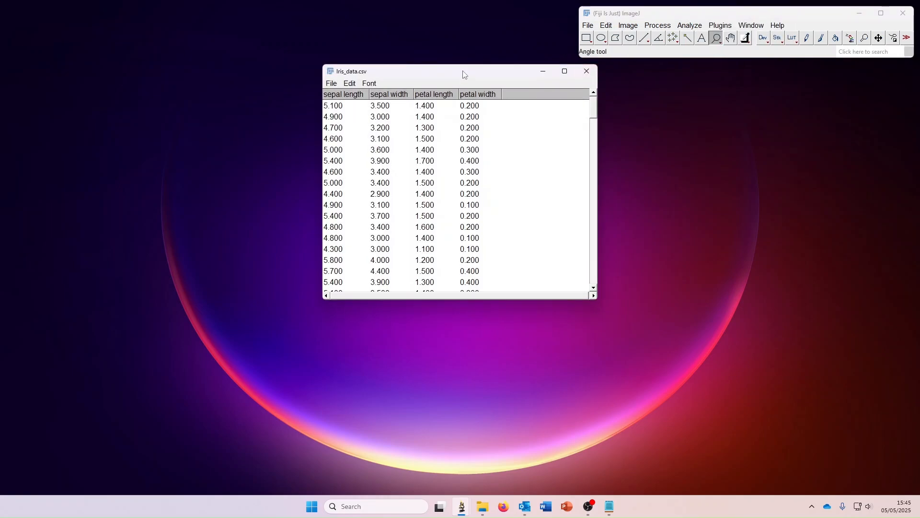
pyautogui.moveTo(465, 74); pyautogui.dragTo(533, 125)
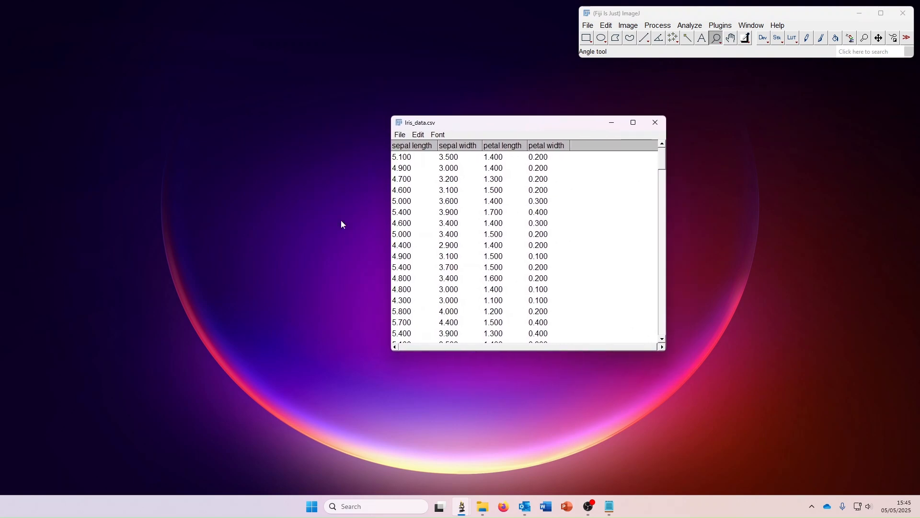
pyautogui.moveTo(663, 160)
pyautogui.mouseDown()
pyautogui.moveTo(653, 337)
pyautogui.moveTo(656, 152)
pyautogui.mouseUp()
pyautogui.moveTo(544, 128); pyautogui.dragTo(577, 136)
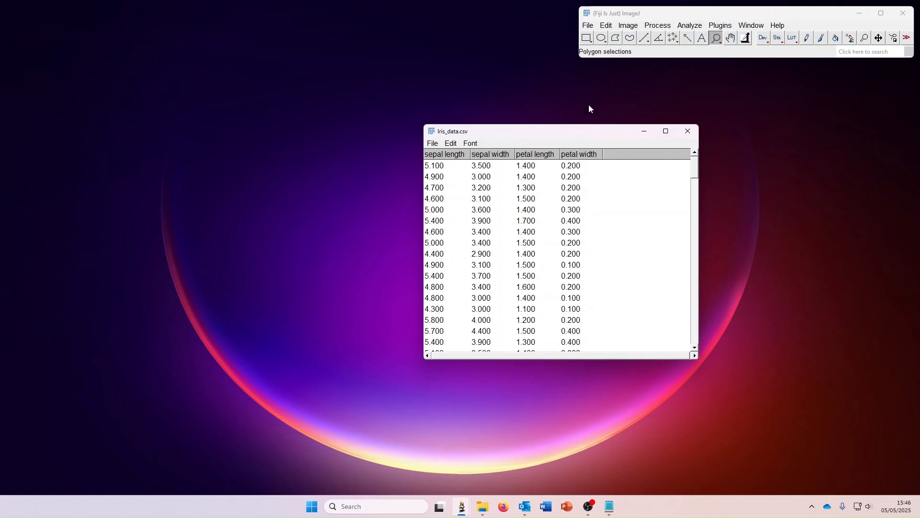
pyautogui.moveTo(583, 133); pyautogui.dragTo(572, 123)
# Run UMAP with options on the open iris table, using no label file and creating an interactive plot.
pyautogui.click(721, 25)
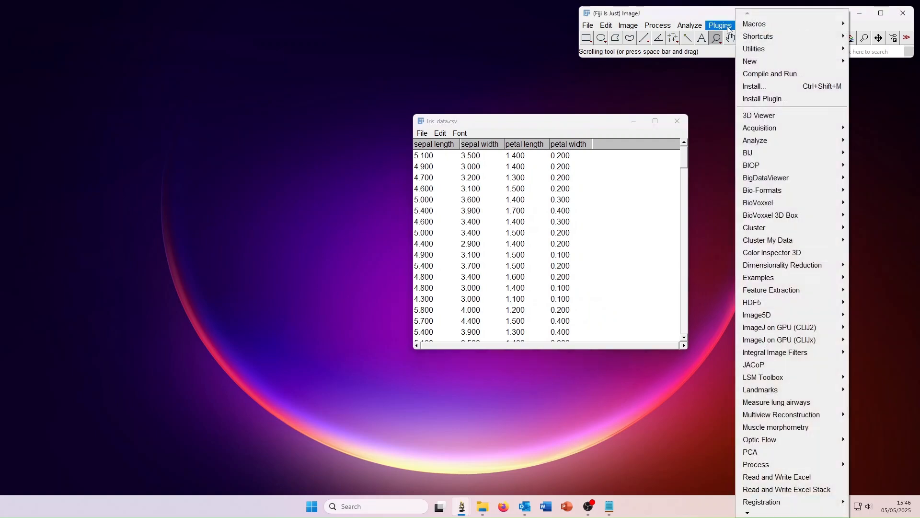
pyautogui.moveTo(807, 271)
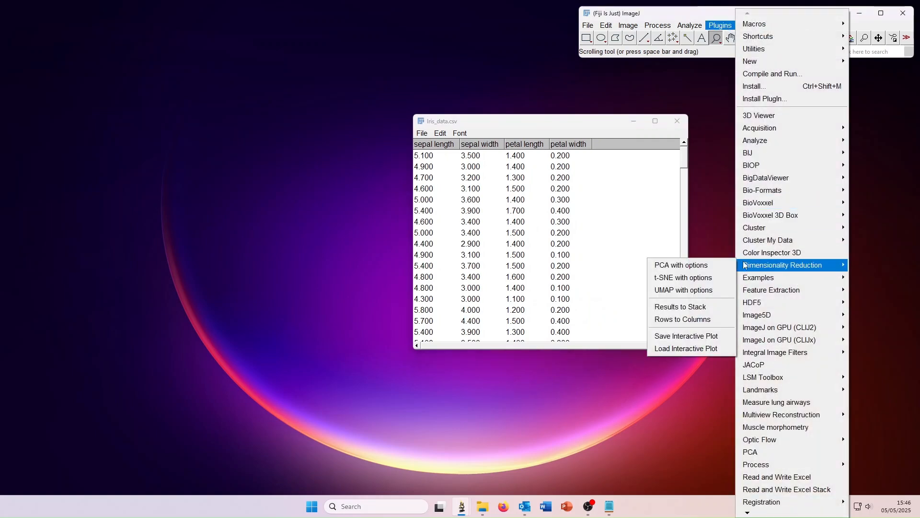
pyautogui.click(689, 293)
pyautogui.moveTo(453, 166); pyautogui.dragTo(745, 193)
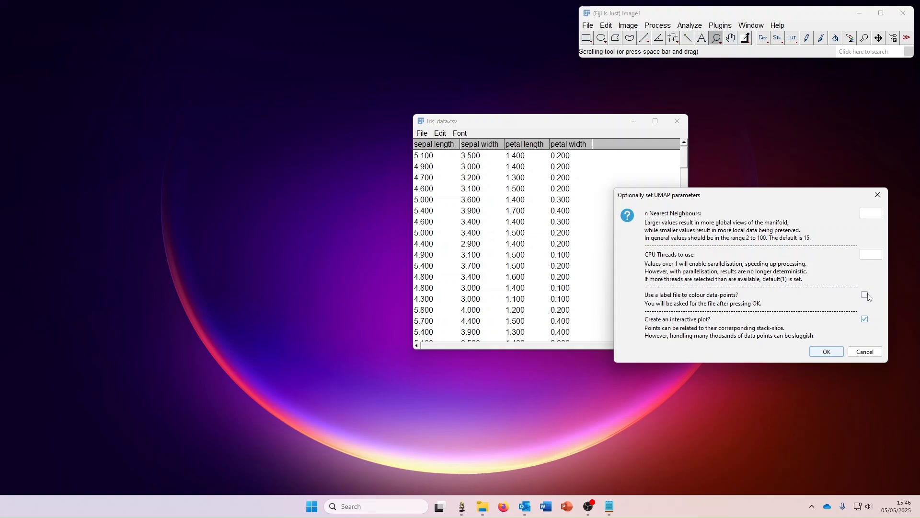
pyautogui.click(827, 352)
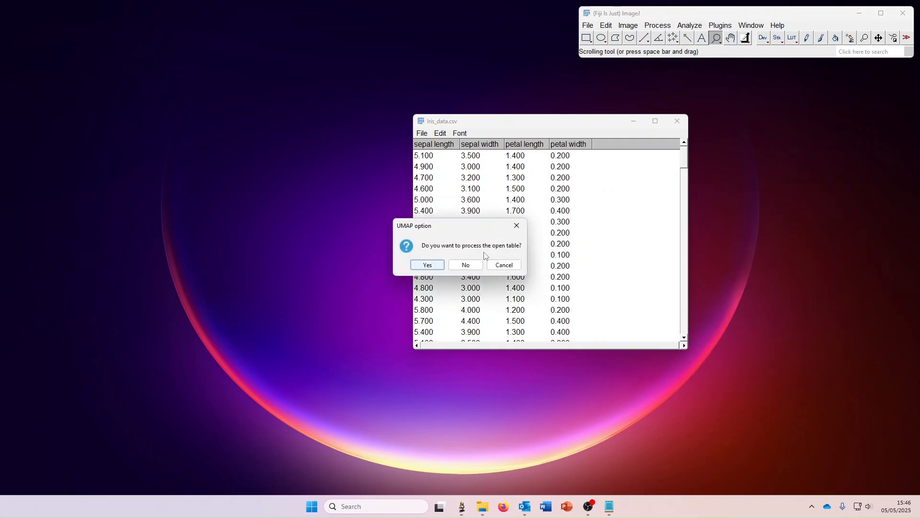
pyautogui.click(426, 267)
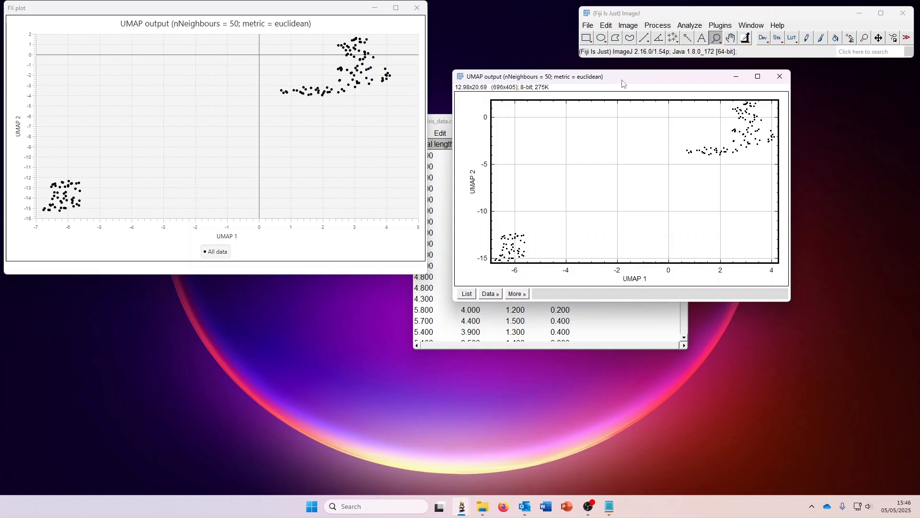
# Arrange the static plot, the interactive plot and the iris table so that their contents can be compared.
pyautogui.moveTo(625, 81); pyautogui.dragTo(715, 226)
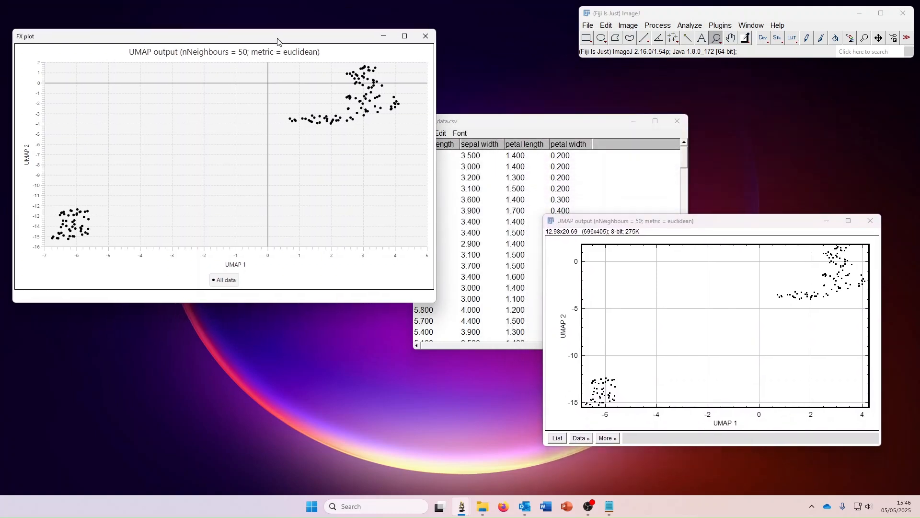
pyautogui.moveTo(268, 13); pyautogui.dragTo(272, 63)
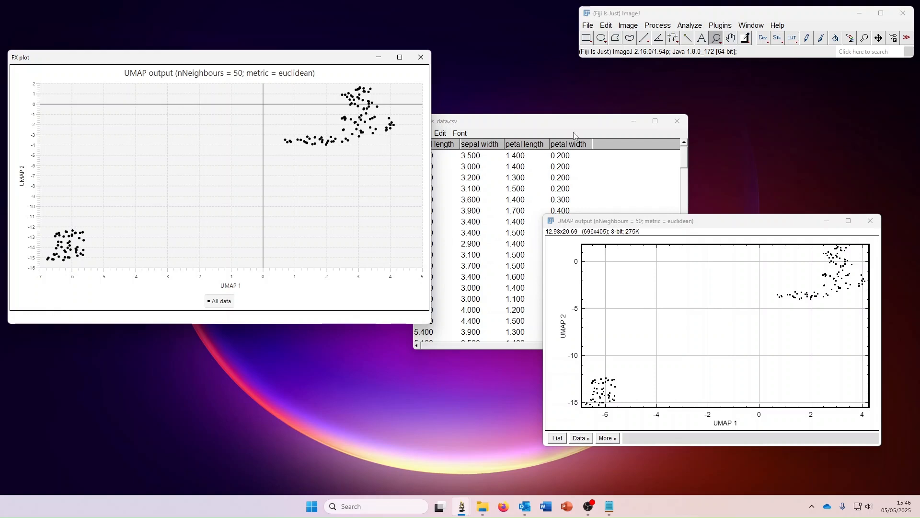
pyautogui.moveTo(558, 127); pyautogui.dragTo(581, 76)
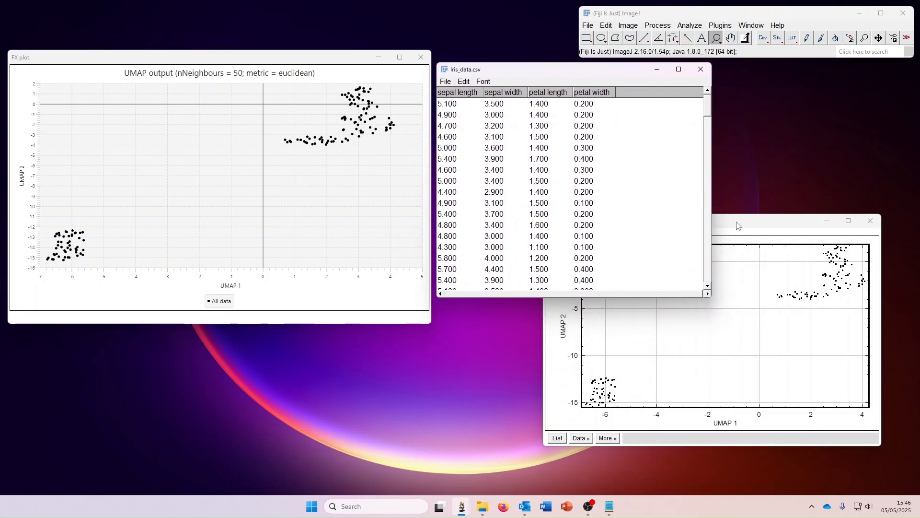
pyautogui.moveTo(738, 226); pyautogui.dragTo(748, 259)
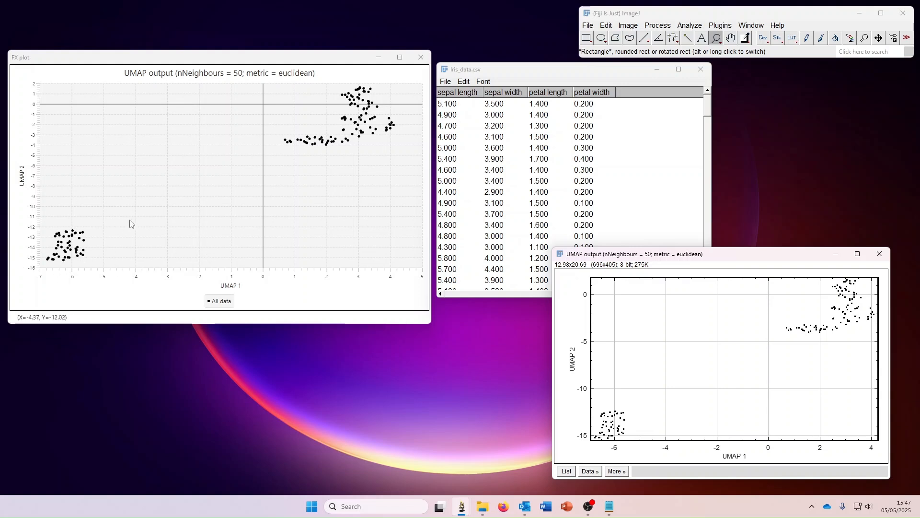
pyautogui.click(590, 80)
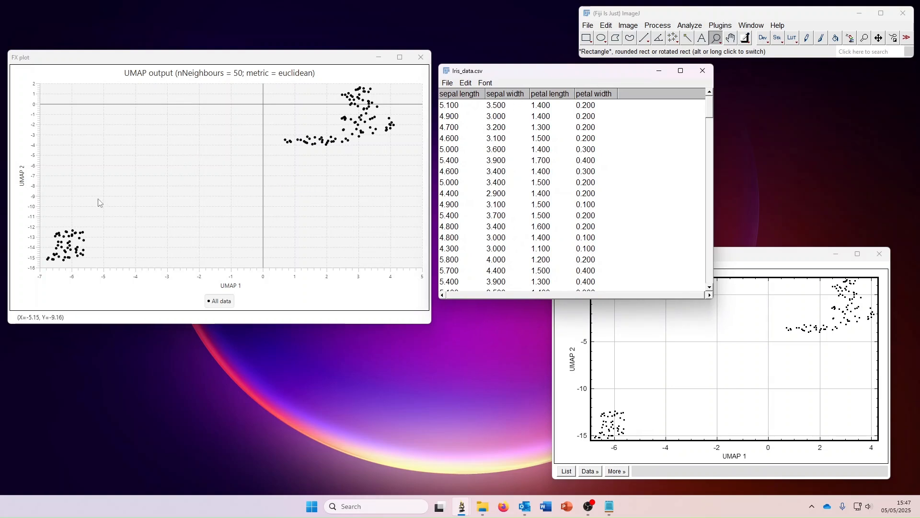
# Restore the interactive UMAP plot's original colour and recolour its points by input variable number 1.
pyautogui.rightClick(93, 214)
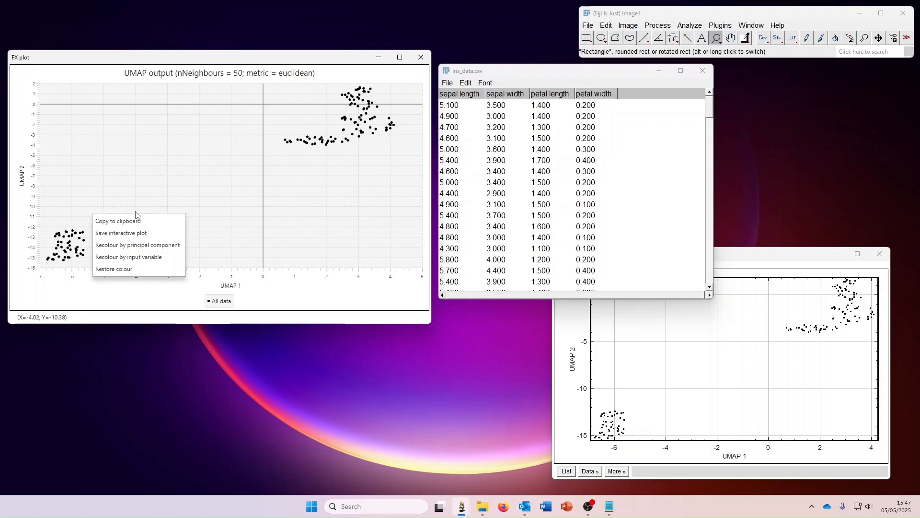
pyautogui.click(128, 269)
pyautogui.rightClick(123, 209)
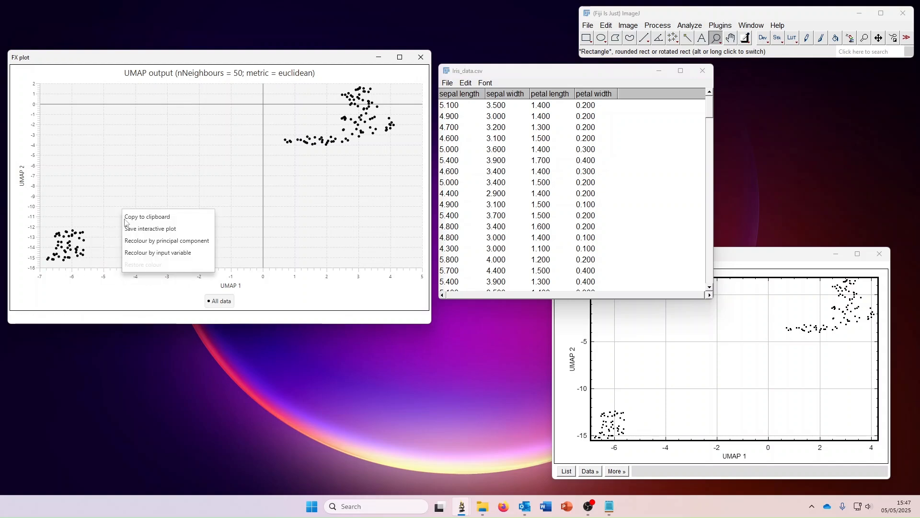
pyautogui.click(171, 258)
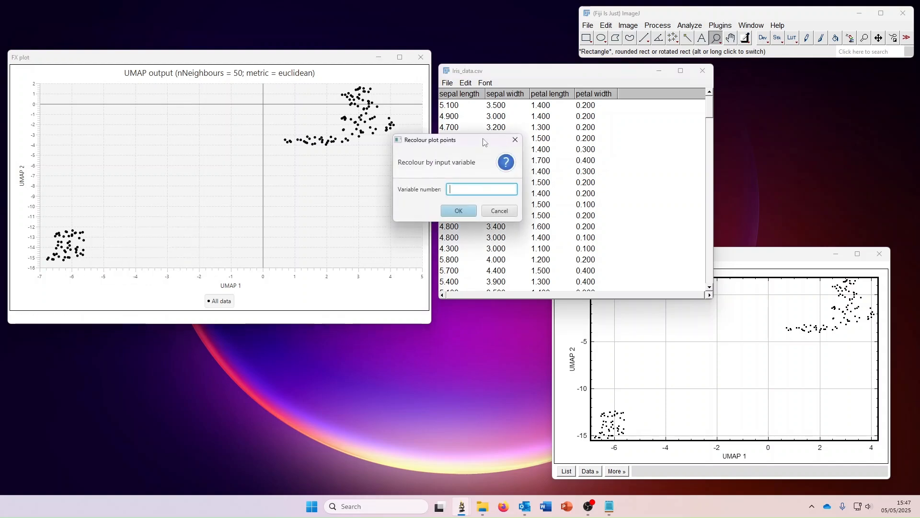
pyautogui.moveTo(463, 144); pyautogui.dragTo(473, 333)
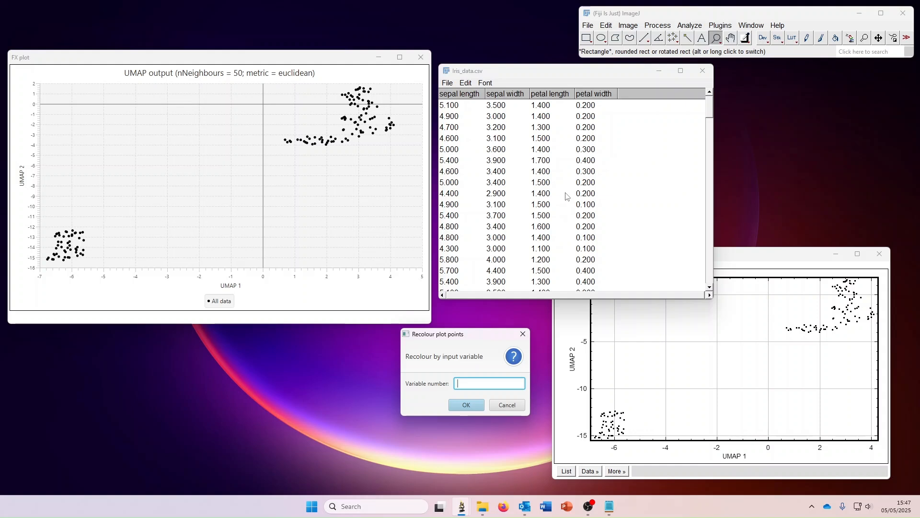
pyautogui.write('1')
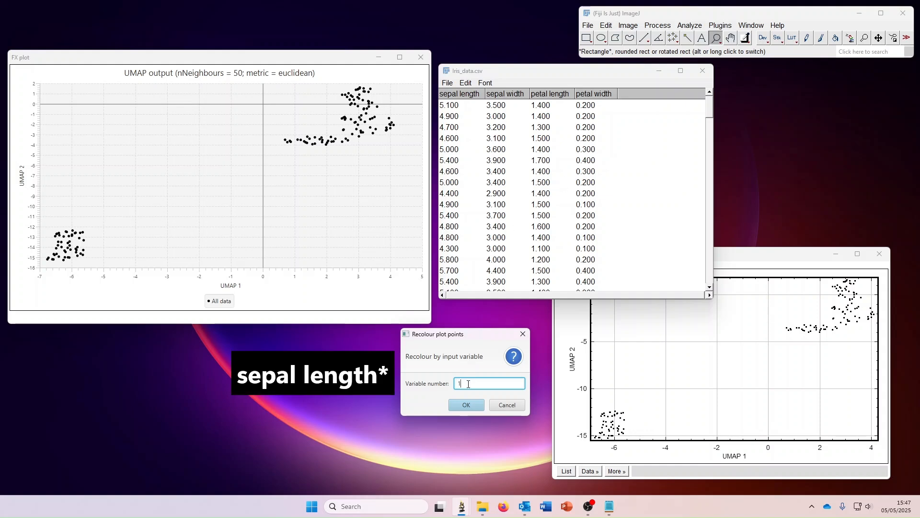
pyautogui.click(467, 405)
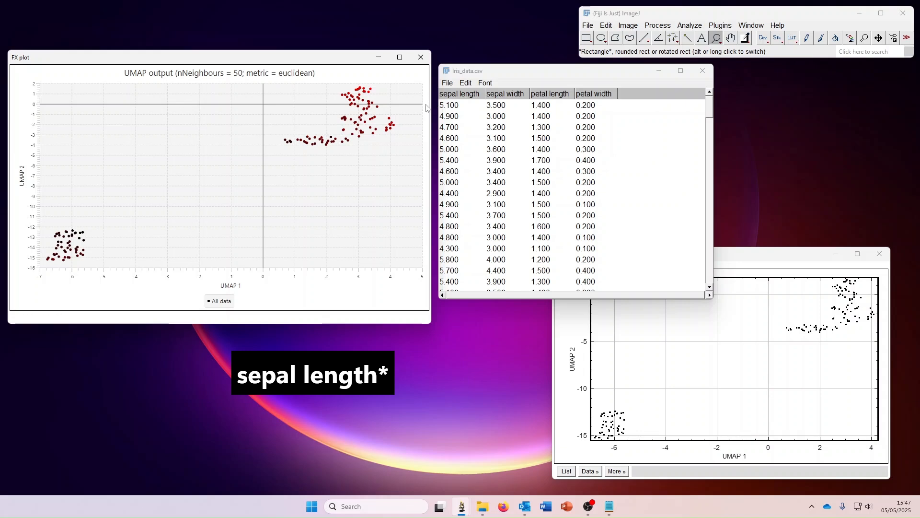
# Recolour the interactive UMAP plot's points by a different input variable of the iris table.
pyautogui.rightClick(301, 183)
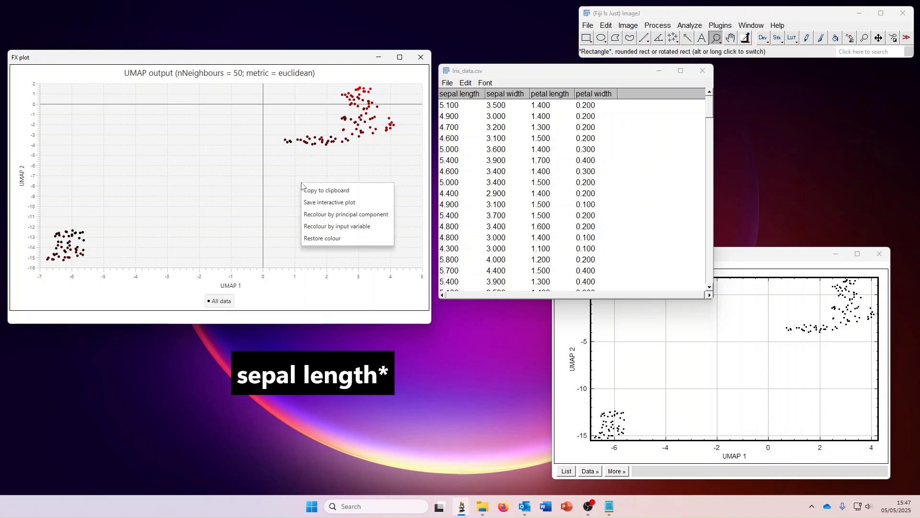
pyautogui.click(355, 232)
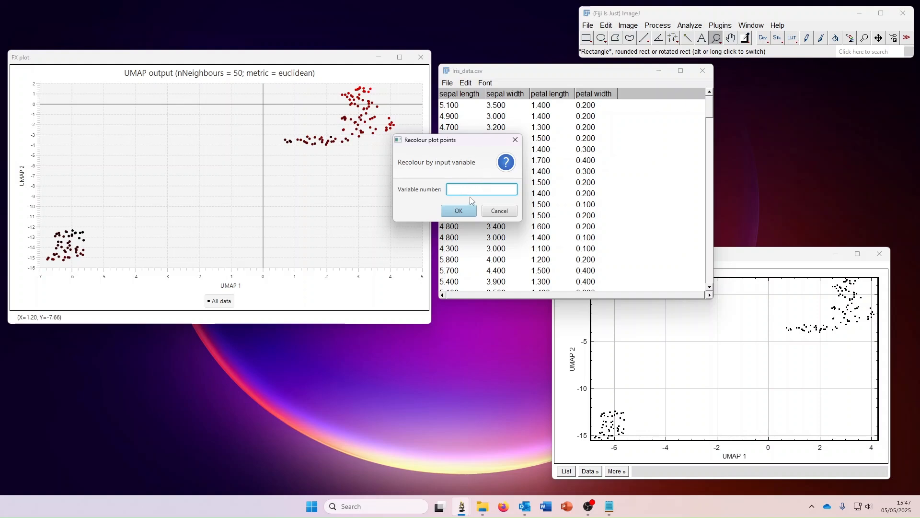
pyautogui.click(459, 211)
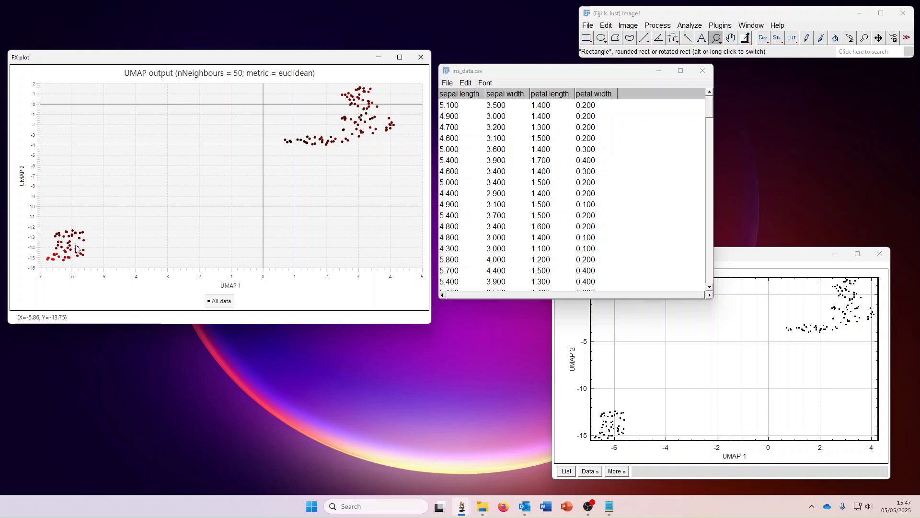
# Shrink the Iris_data.csv table window to fit its four columns and position it beside the interactive plot.
pyautogui.moveTo(715, 158); pyautogui.dragTo(634, 137)
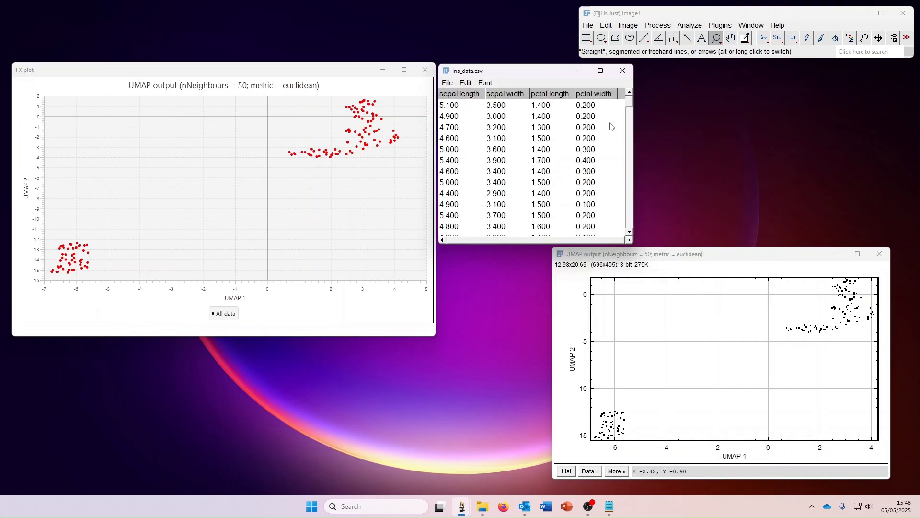
pyautogui.moveTo(513, 70); pyautogui.dragTo(513, 70)
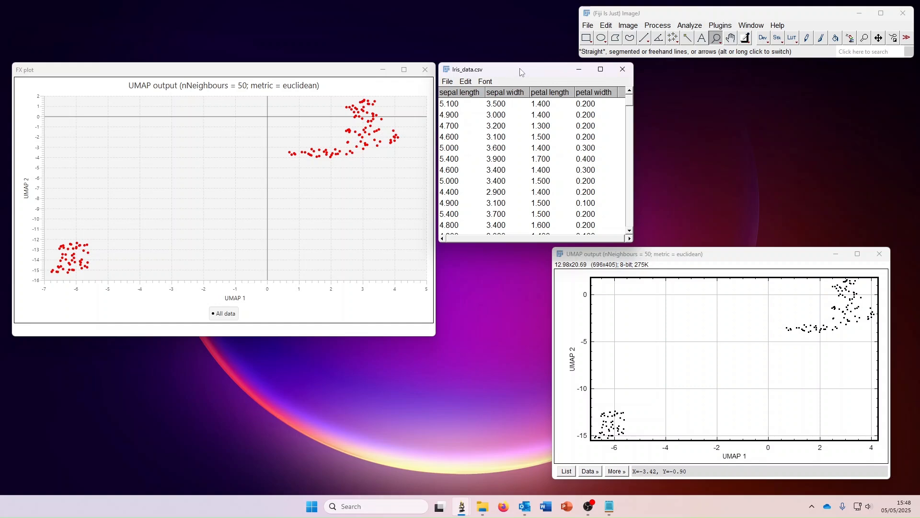
pyautogui.moveTo(509, 76); pyautogui.dragTo(508, 76)
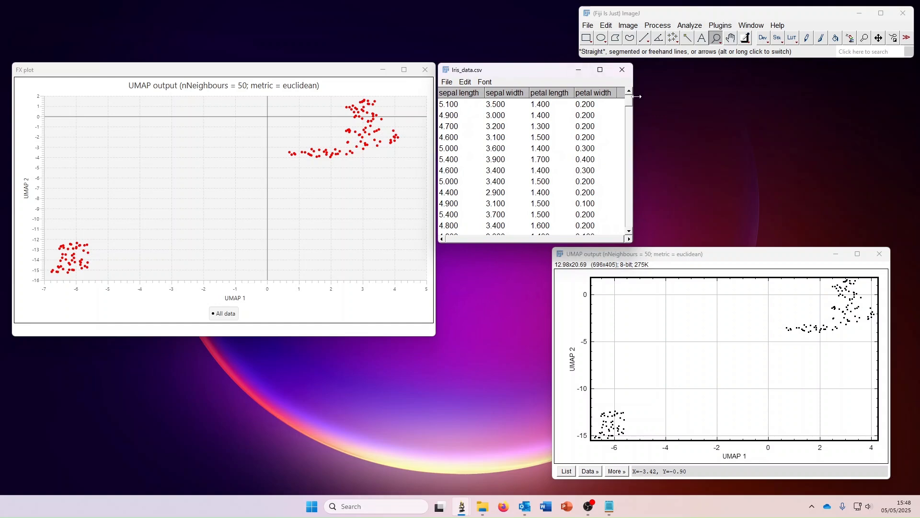